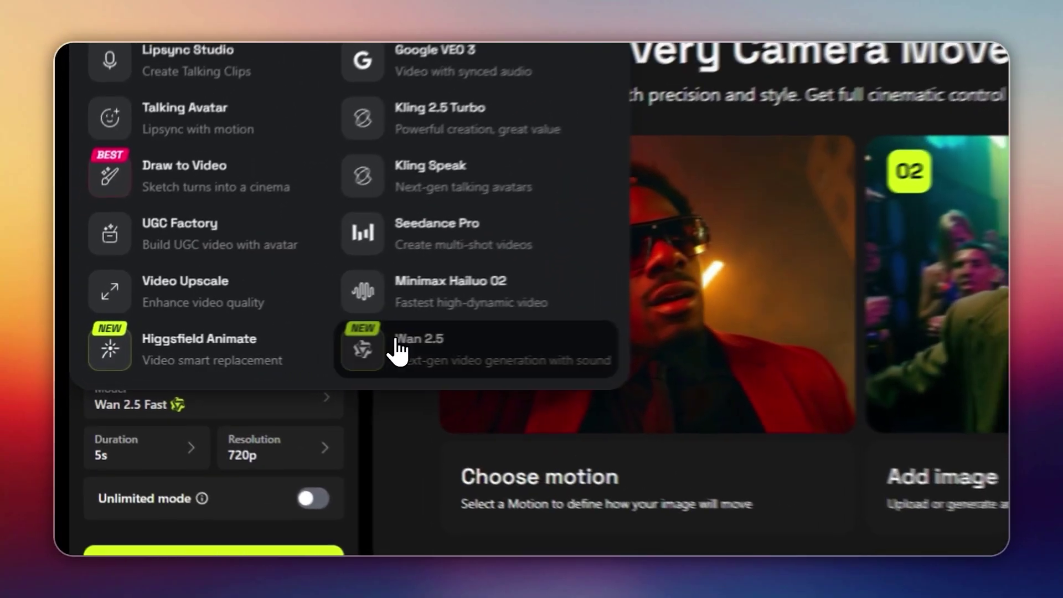
Go to the Wan 2.5 video generation page from the Video menu
click(241, 353)
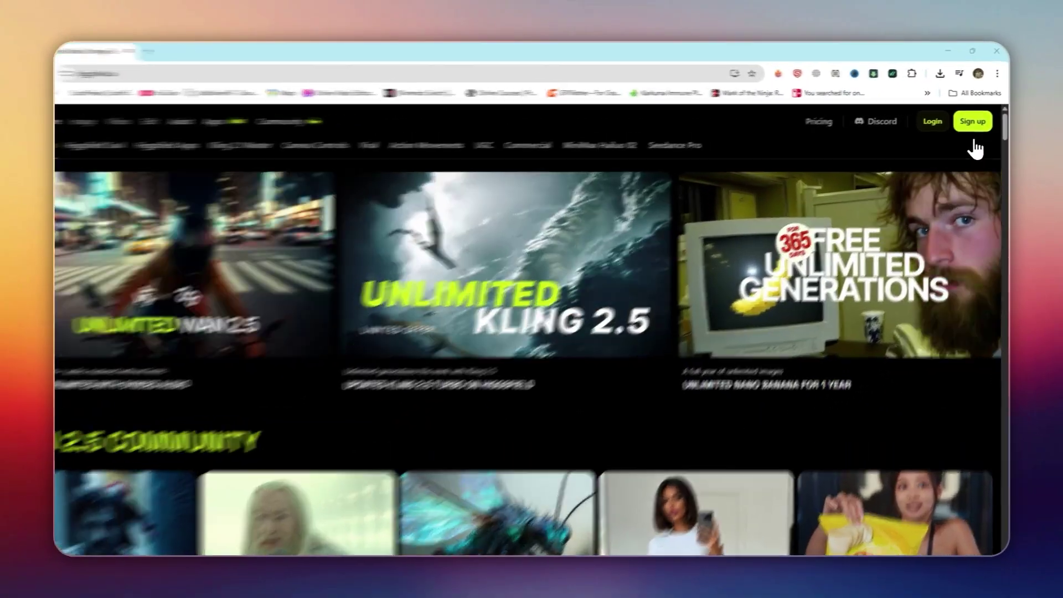
Sign in with the Google account and dismiss the Kling 2.5 Turbo promo
click(974, 119)
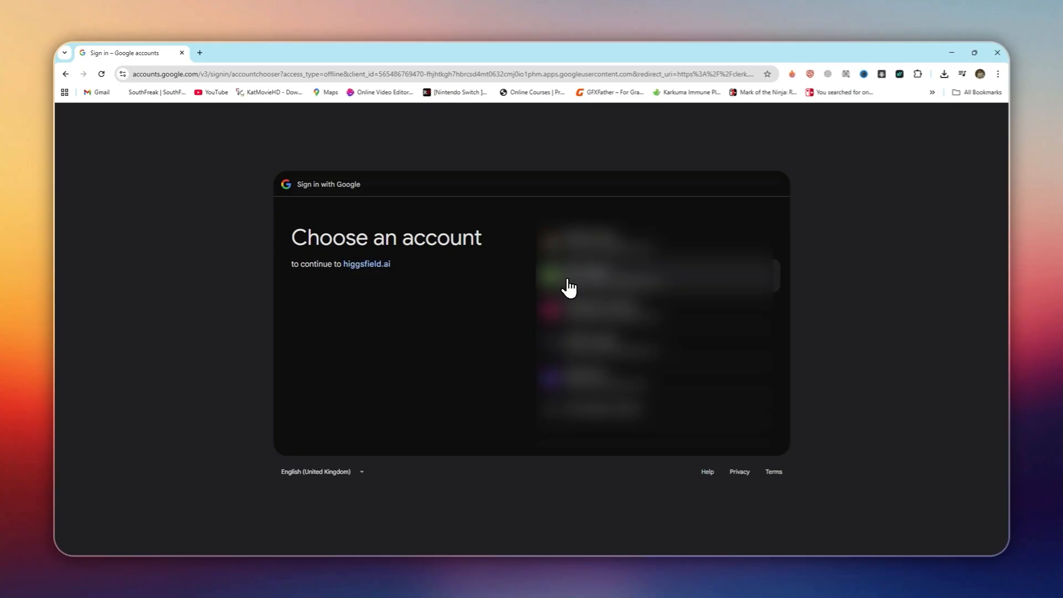
click(569, 283)
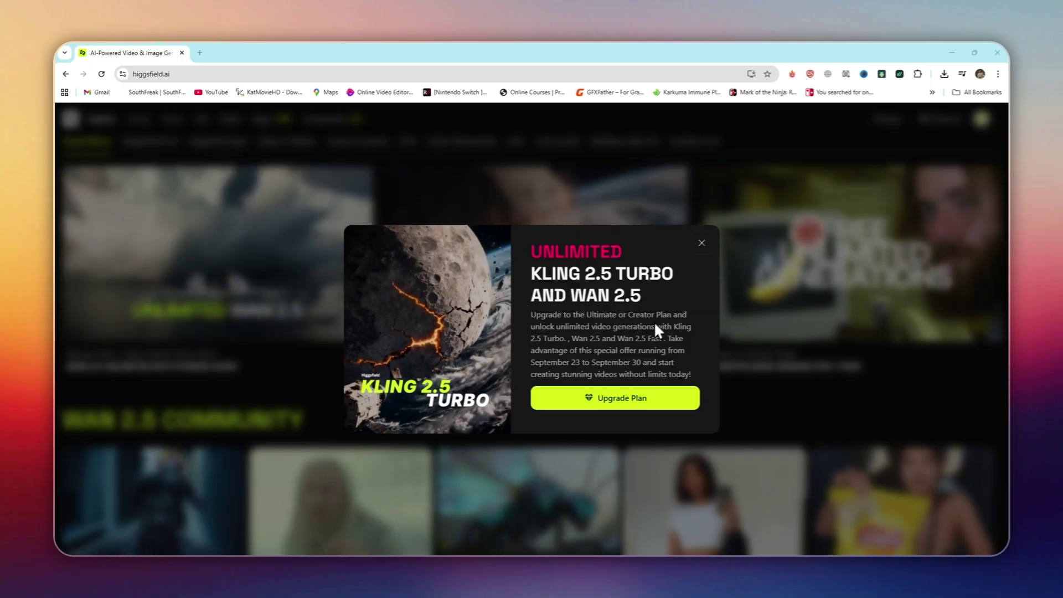
click(701, 243)
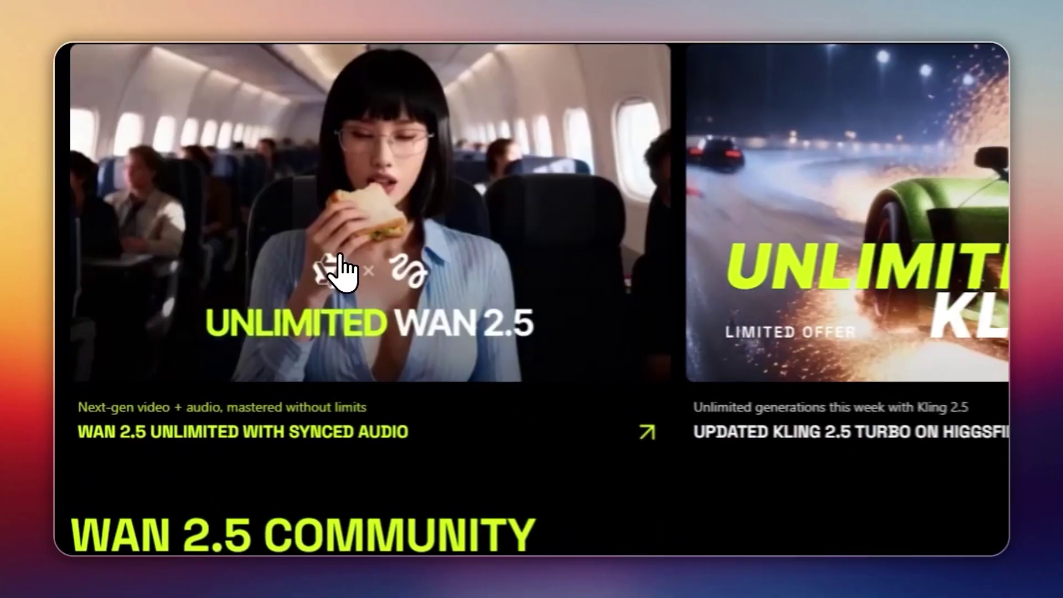
Visit the Wan 2.5 generation page and the Soul ID character creation page
click(338, 268)
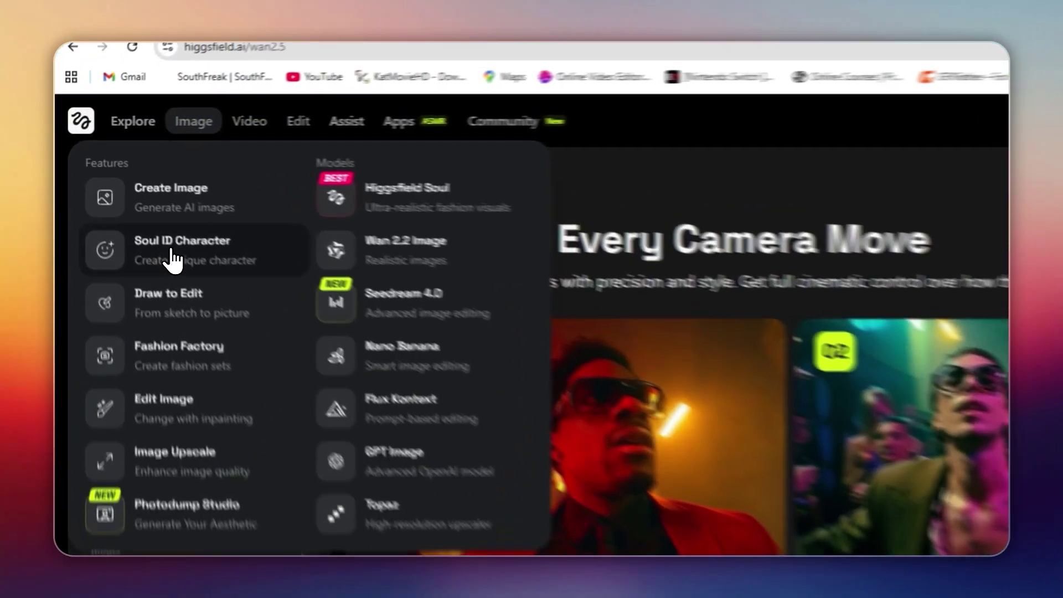
click(125, 197)
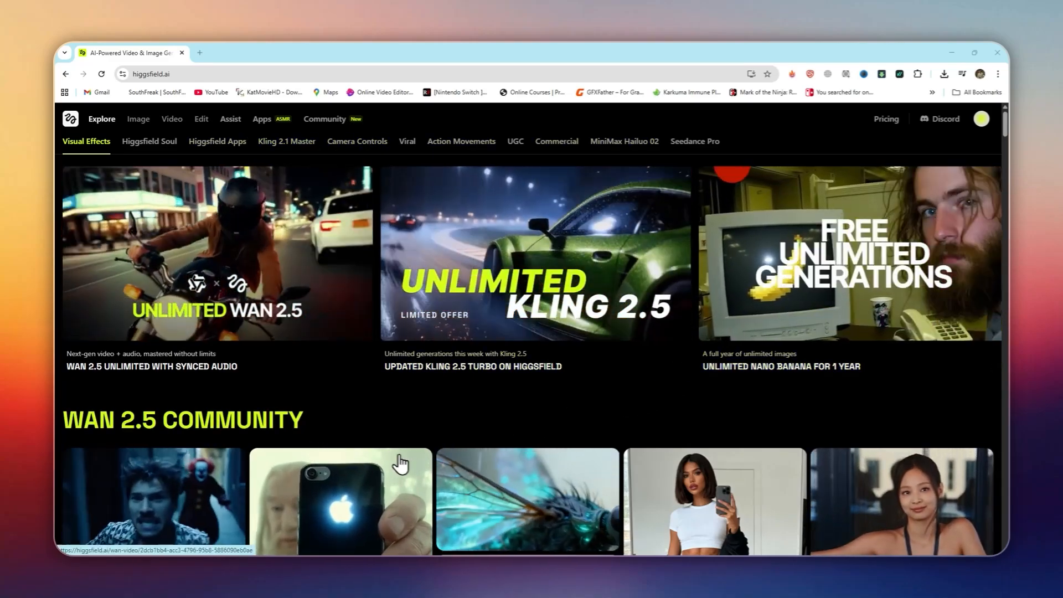
Browse the Explore showcase sections and start a video with the Earth Zoom Out effect
click(145, 147)
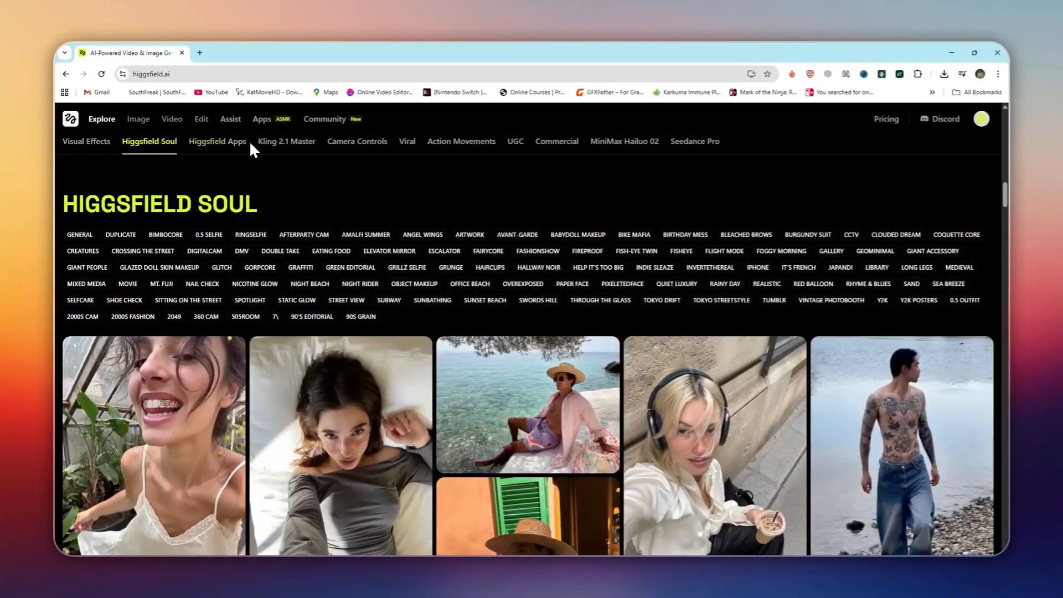
click(246, 143)
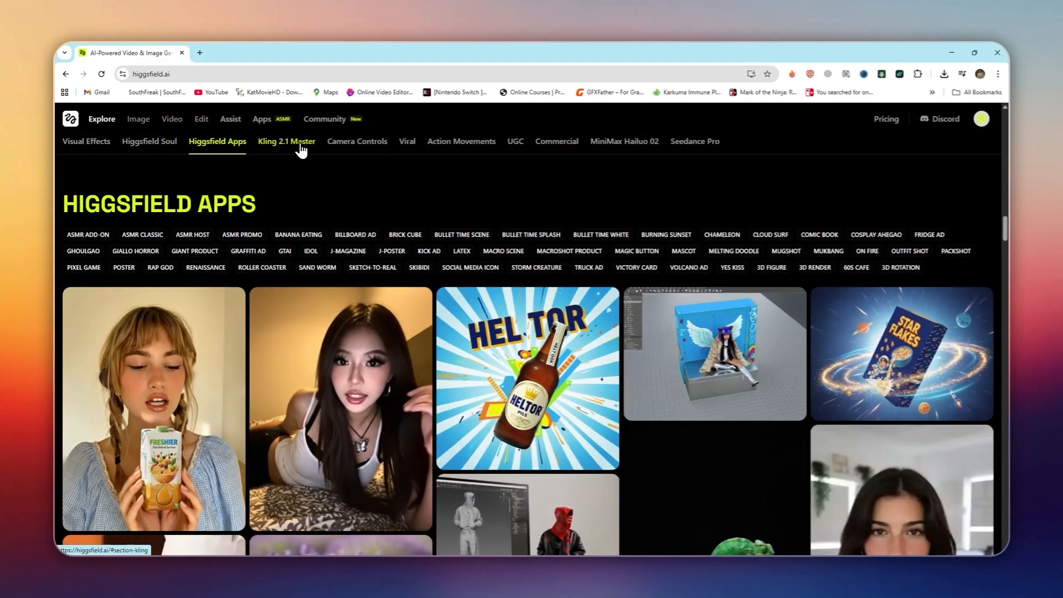
click(300, 143)
click(376, 143)
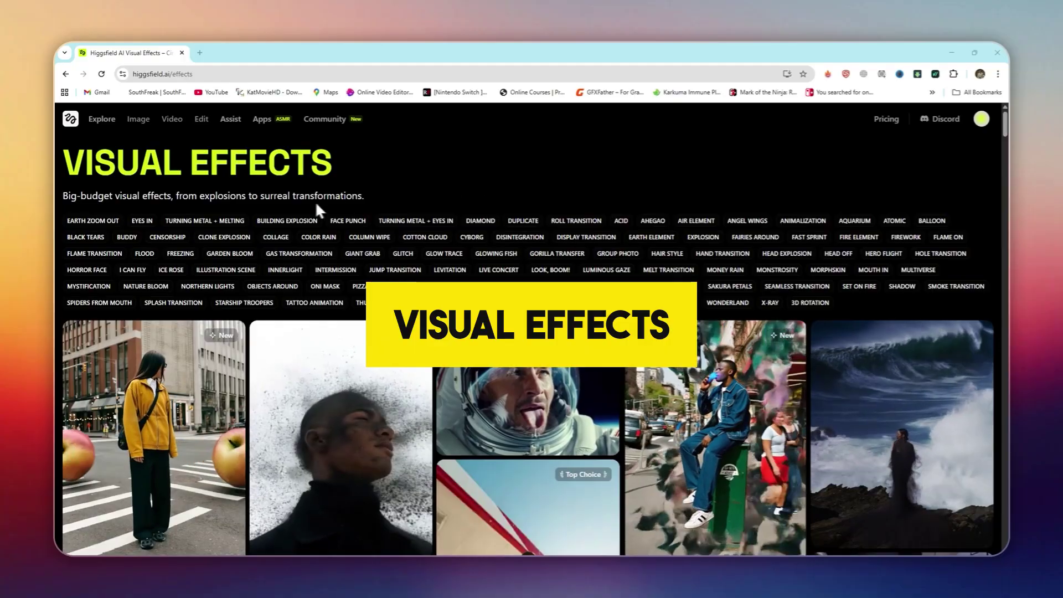
scroll(250, 266, down, 2)
scroll(416, 332, down, 1)
scroll(581, 358, down, 2)
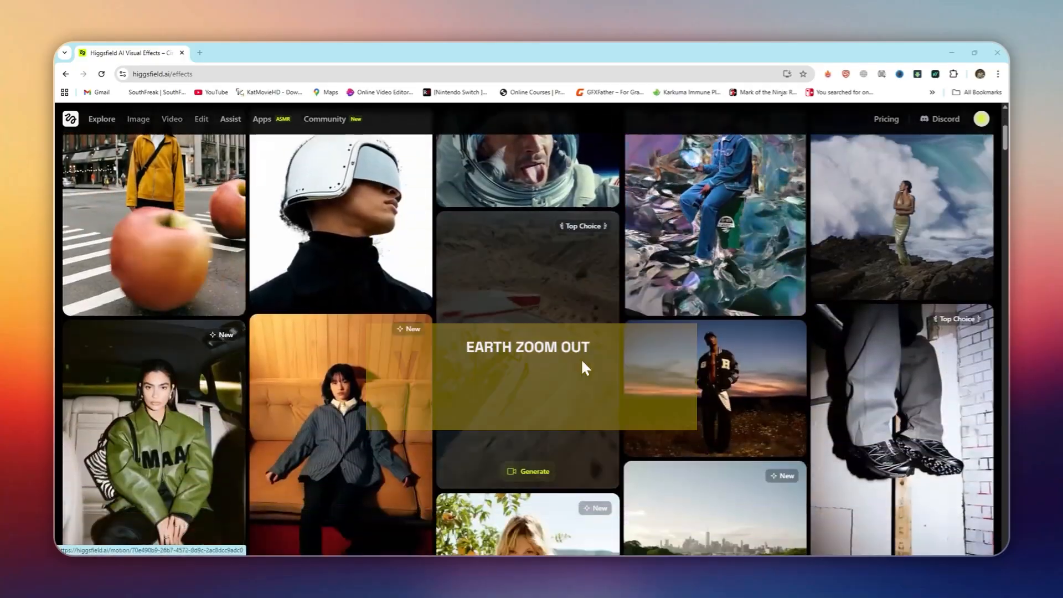
scroll(642, 398, down, 3)
scroll(652, 388, down, 2)
scroll(716, 440, down, 2)
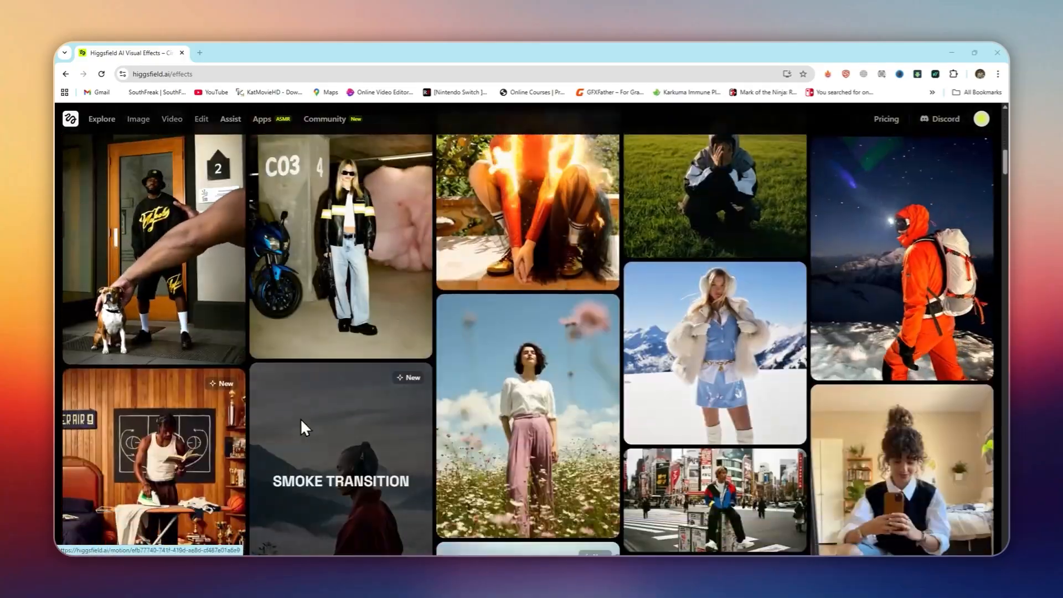
scroll(368, 309, up, 3)
scroll(349, 356, up, 1)
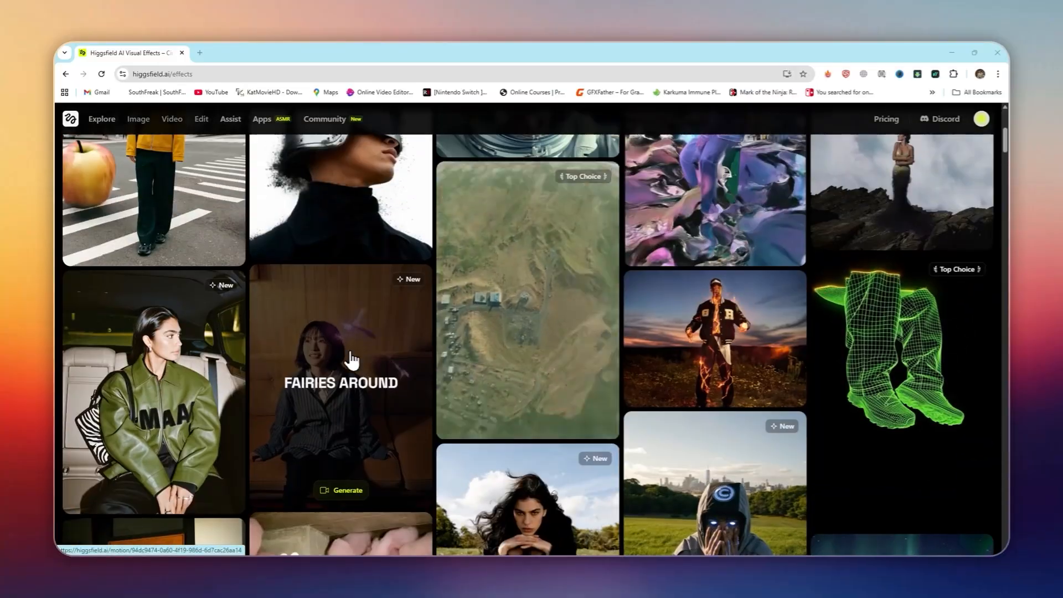
click(525, 422)
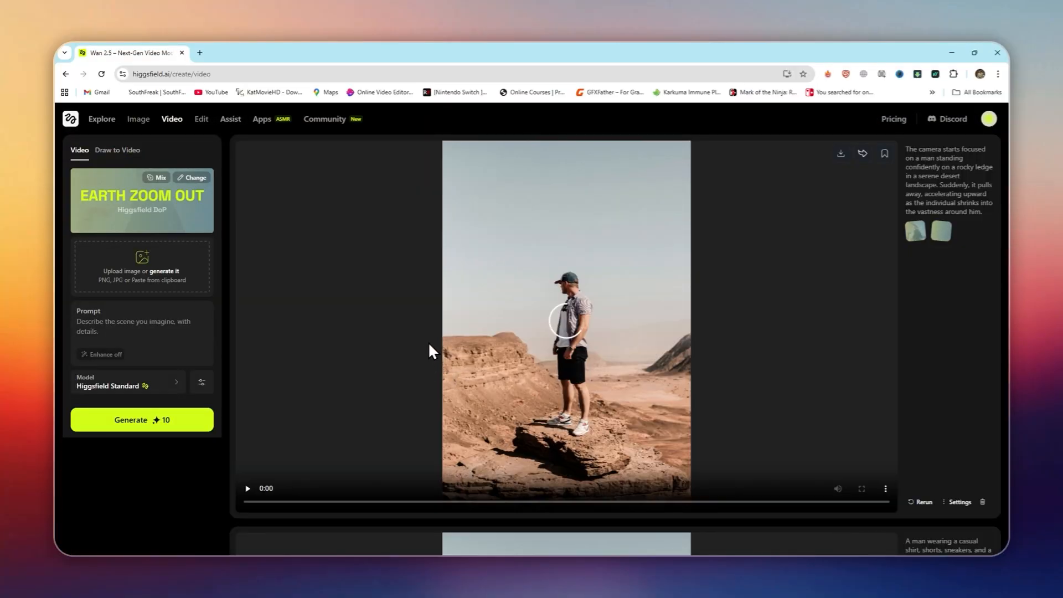
Upload pexels-gantas-3764312.jpg as the start frame and play the Earth Zoom Out sample
click(137, 278)
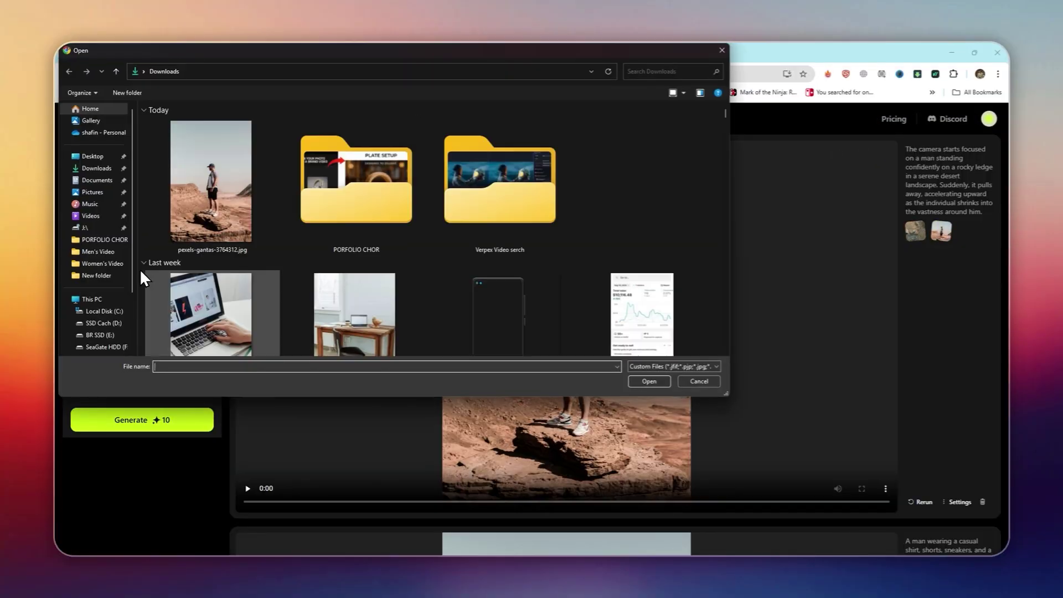
double_click(227, 223)
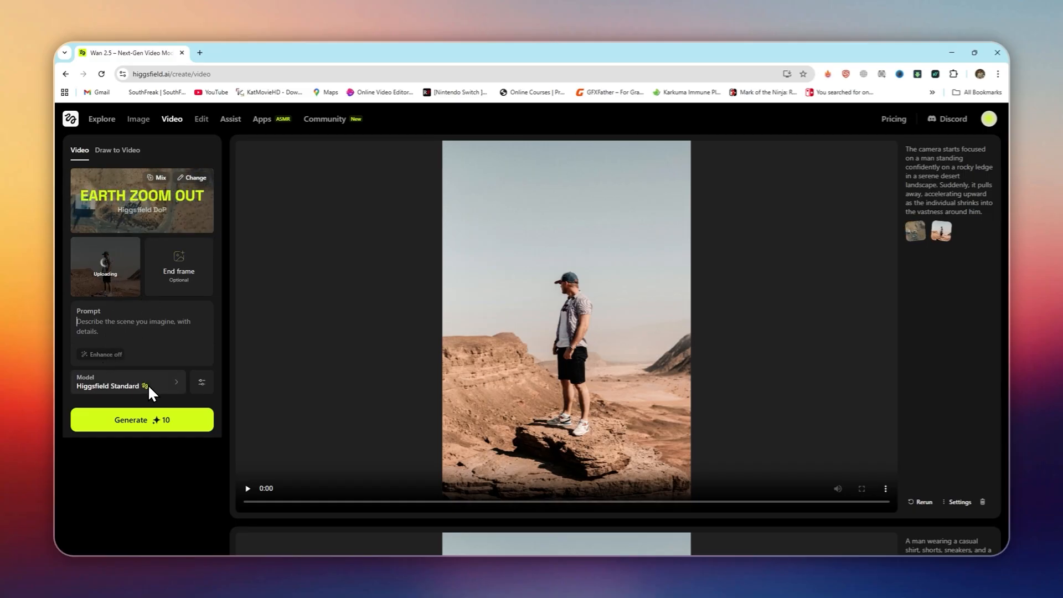
click(245, 490)
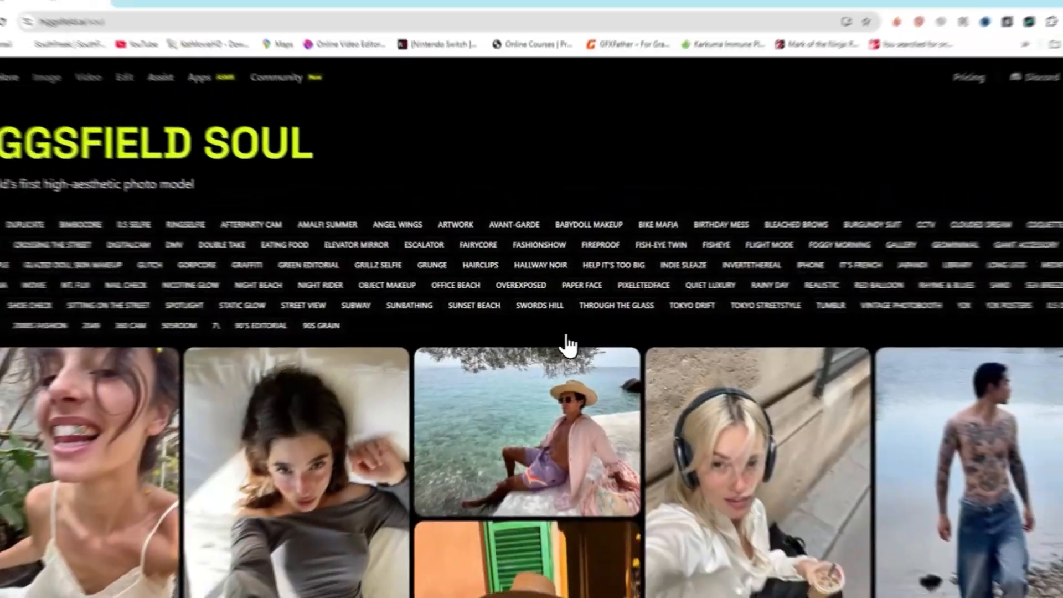
scroll(321, 368, down, 2)
scroll(354, 359, down, 4)
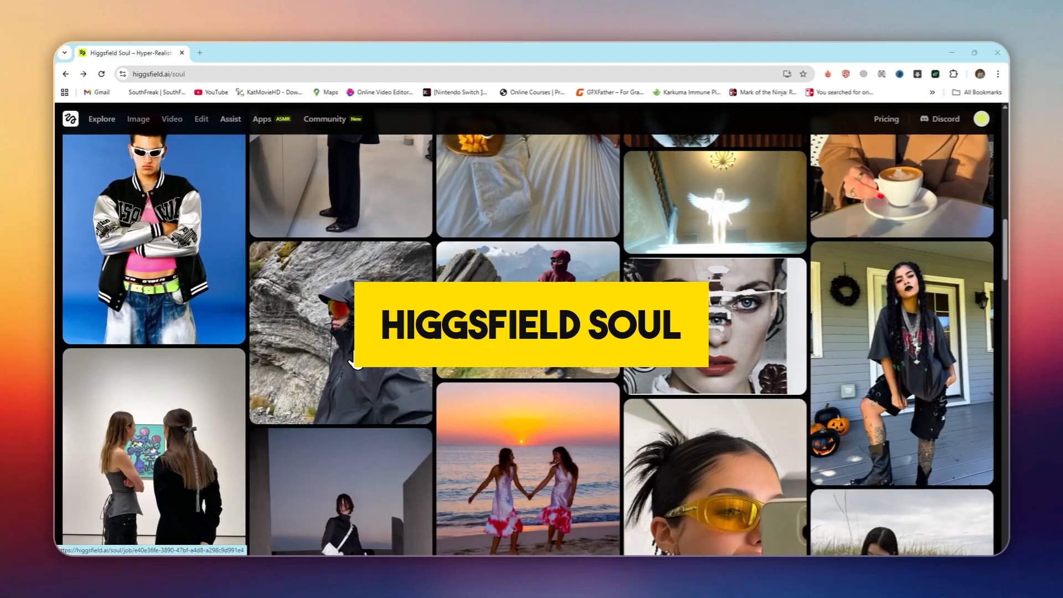
scroll(633, 329, down, 2)
scroll(633, 330, down, 1)
scroll(633, 330, down, 2)
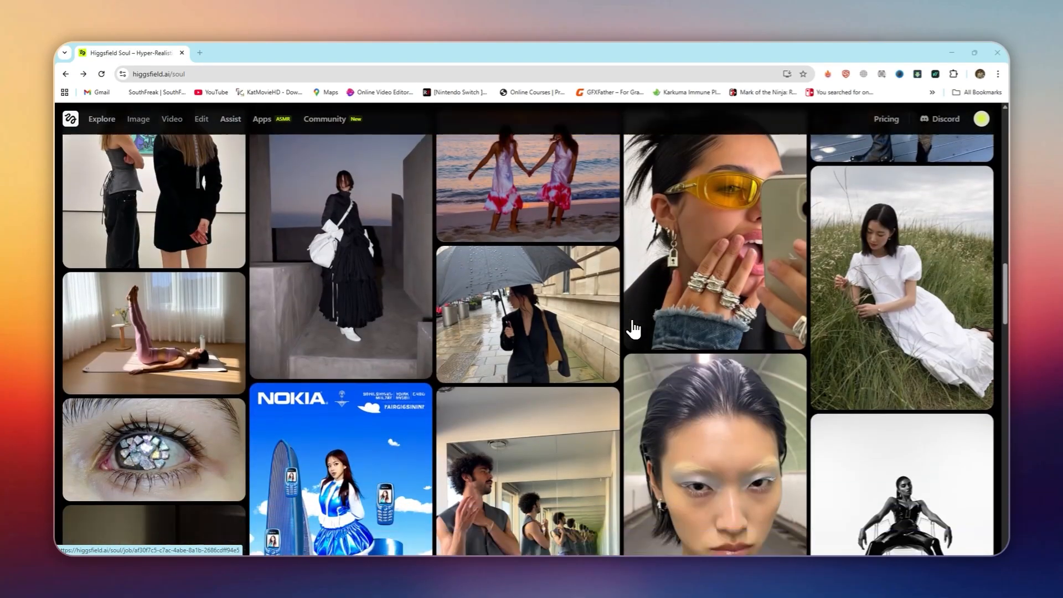
scroll(633, 330, down, 2)
scroll(634, 330, down, 2)
Recreate the mirrored-hallway image's prompt with the Nicole character and generate four images
click(548, 308)
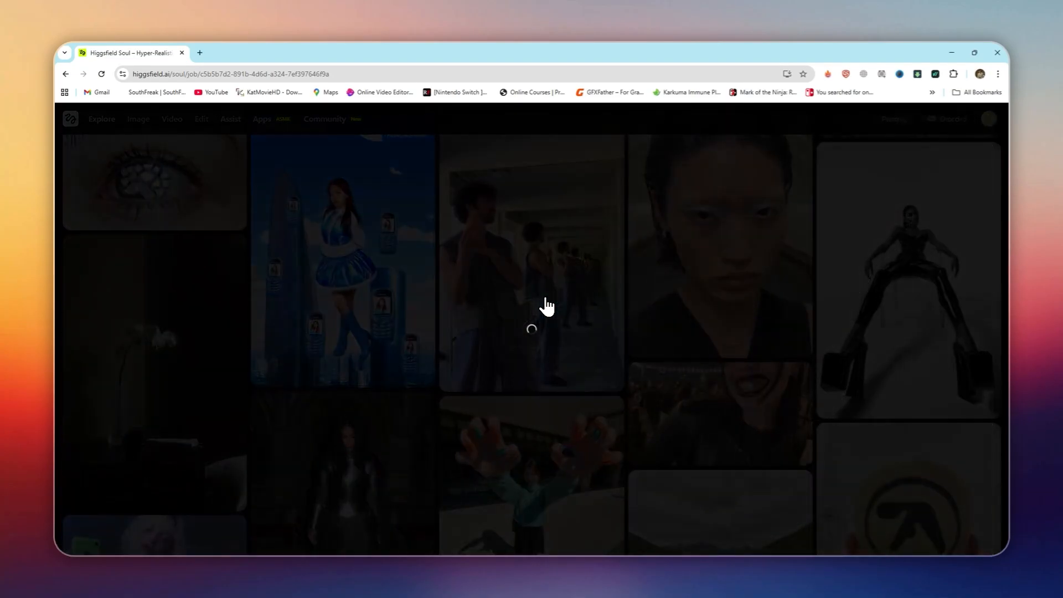
click(864, 527)
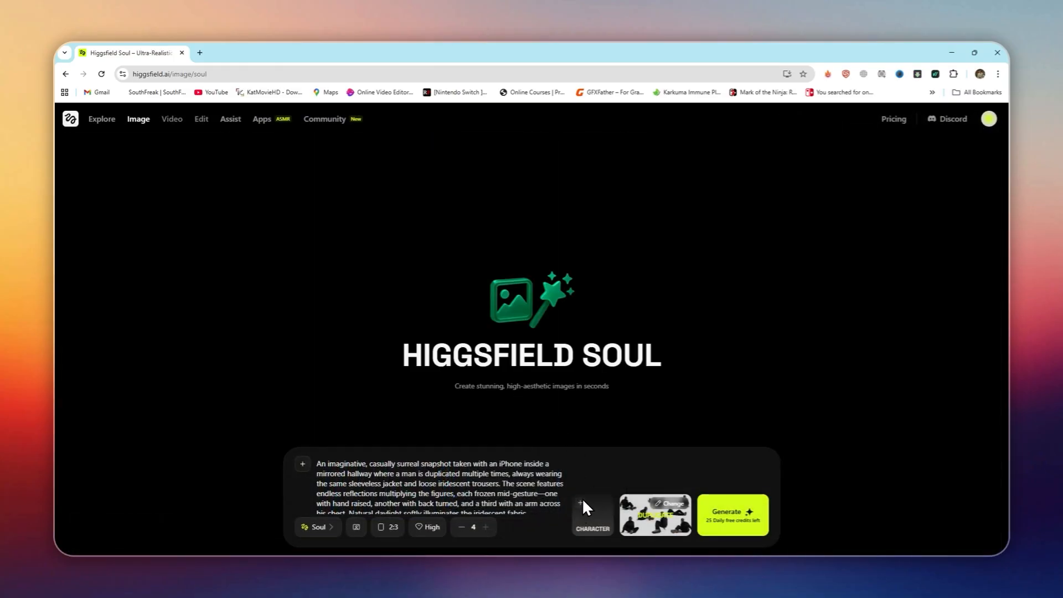
click(593, 510)
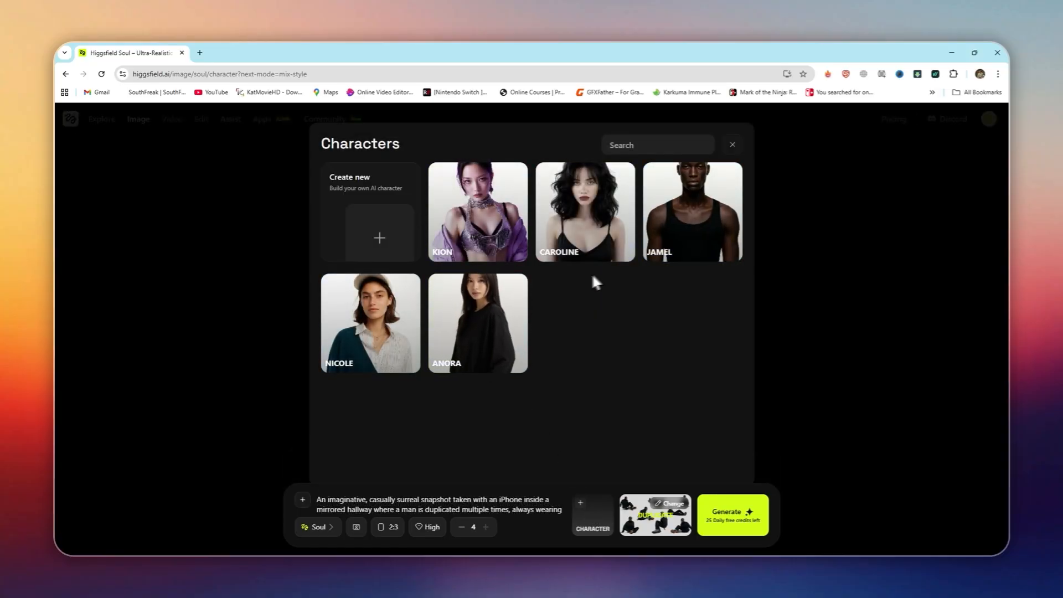
click(366, 320)
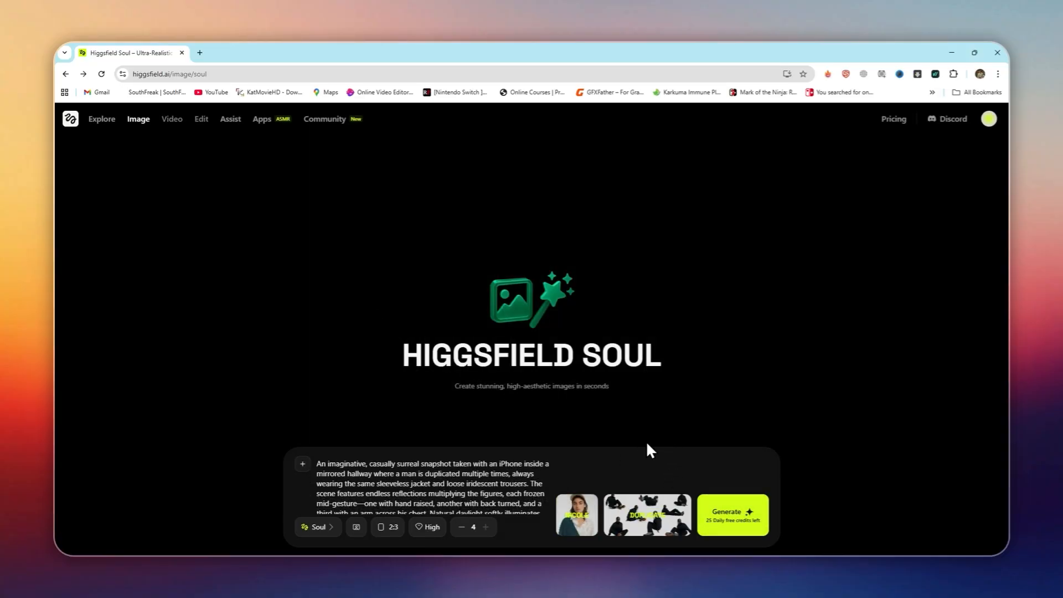
click(744, 529)
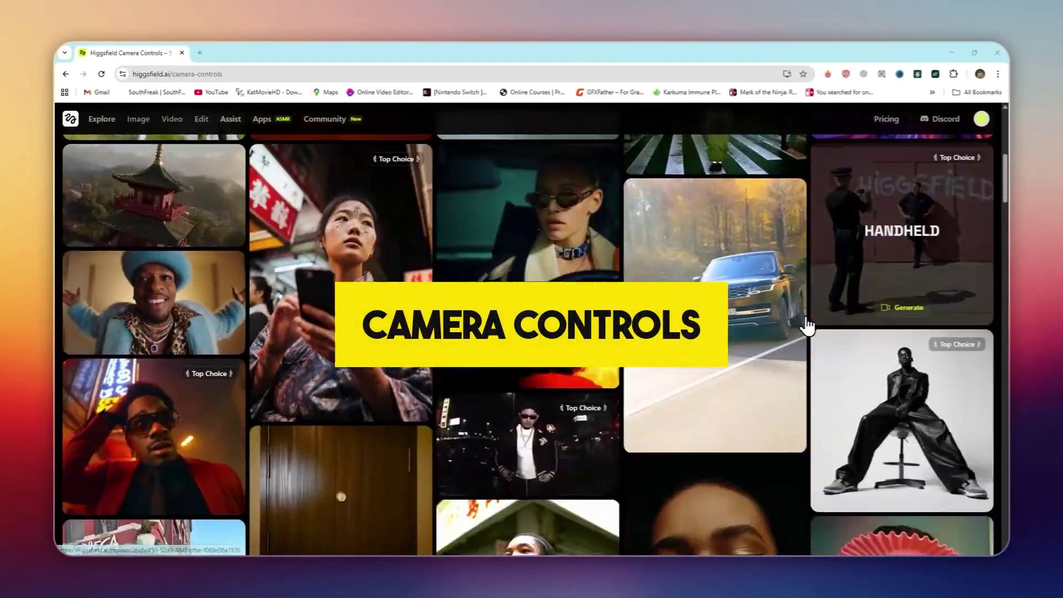
scroll(806, 327, down, 4)
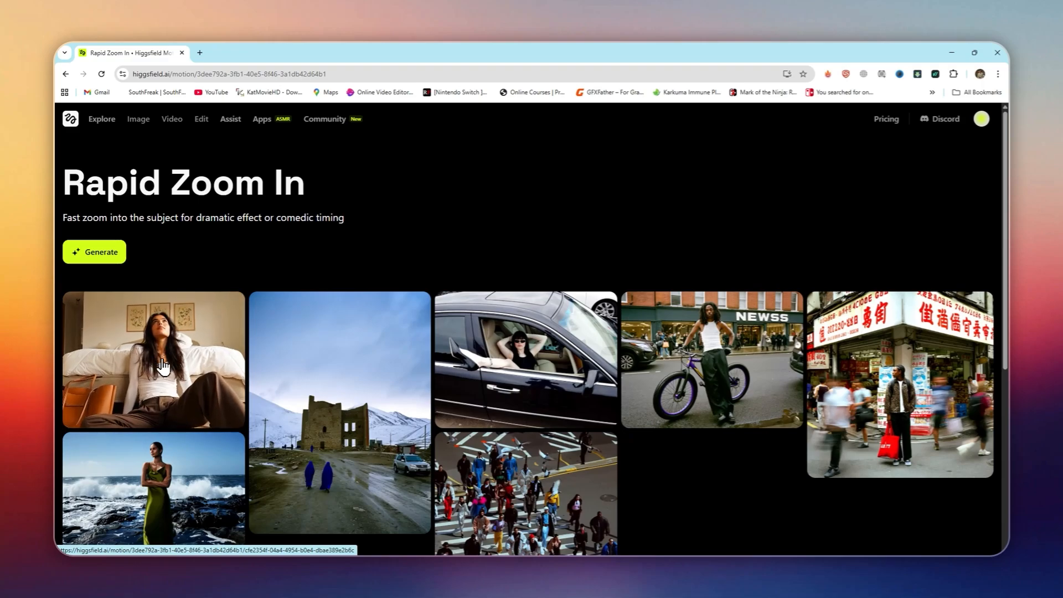
Preview a Rapid Zoom In example, then start a video with the Fast Sprint preset
click(162, 368)
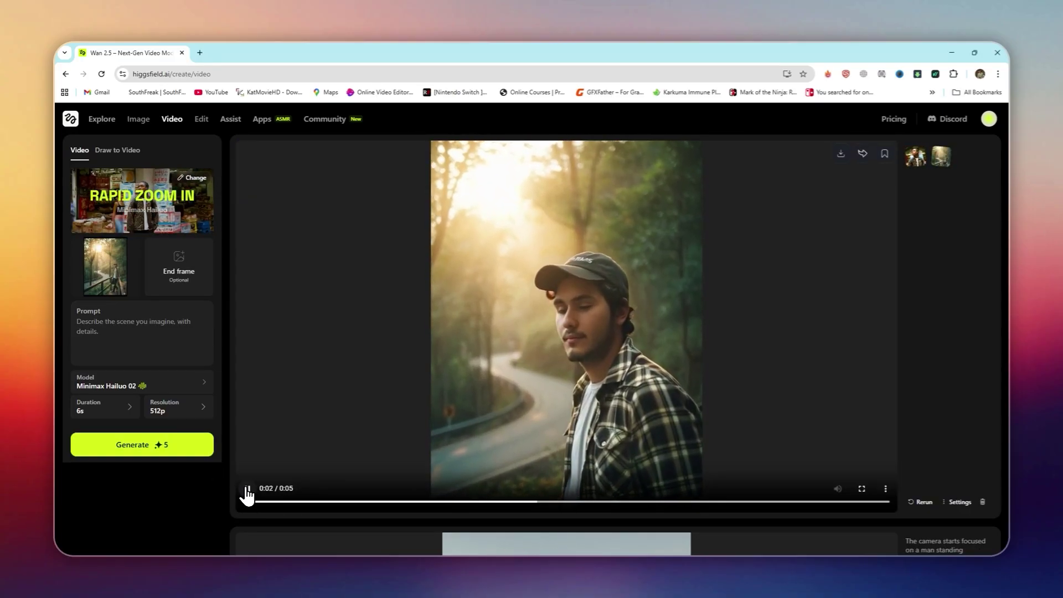
scroll(464, 438, down, 2)
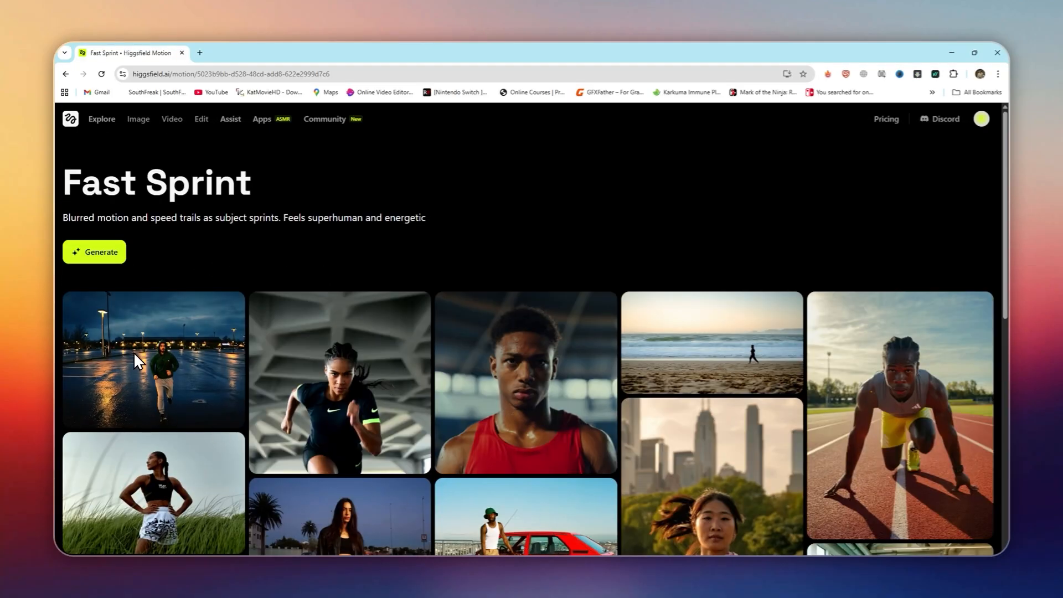
click(95, 252)
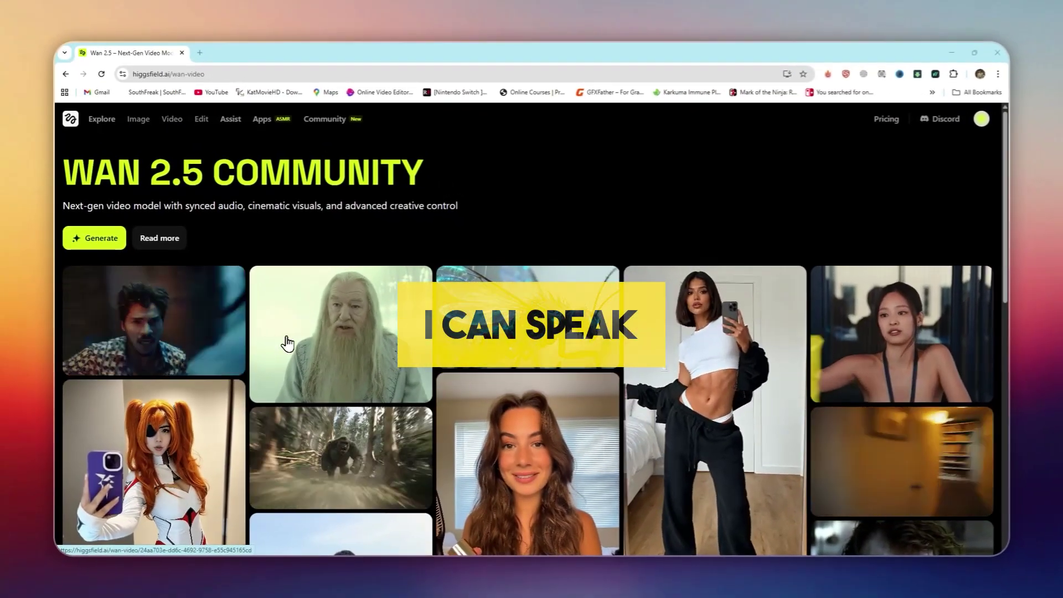
Watch the Dumbledore and pink-box product community videos
click(314, 335)
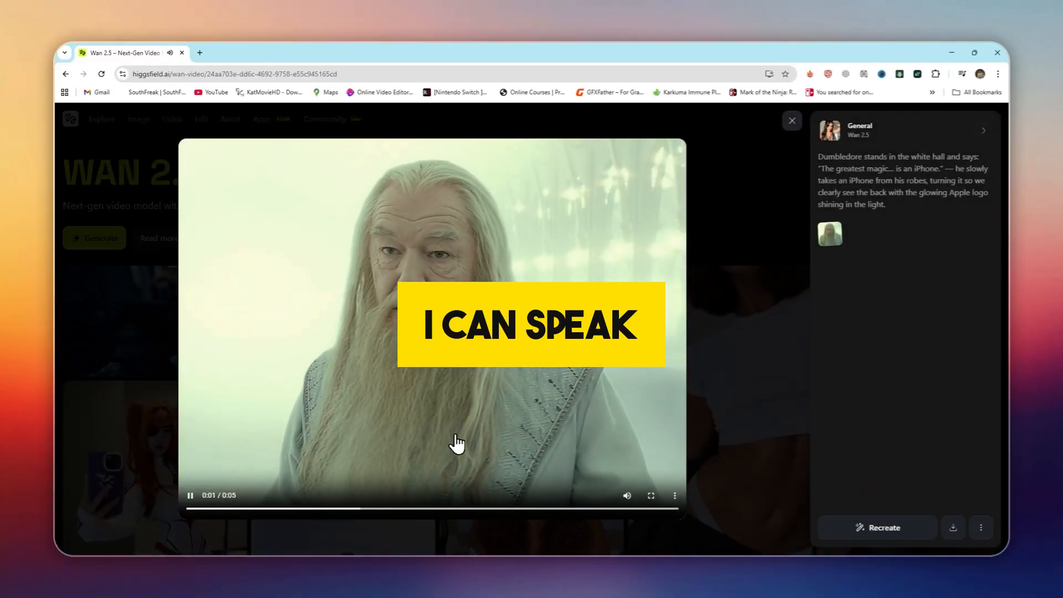
click(791, 120)
click(549, 201)
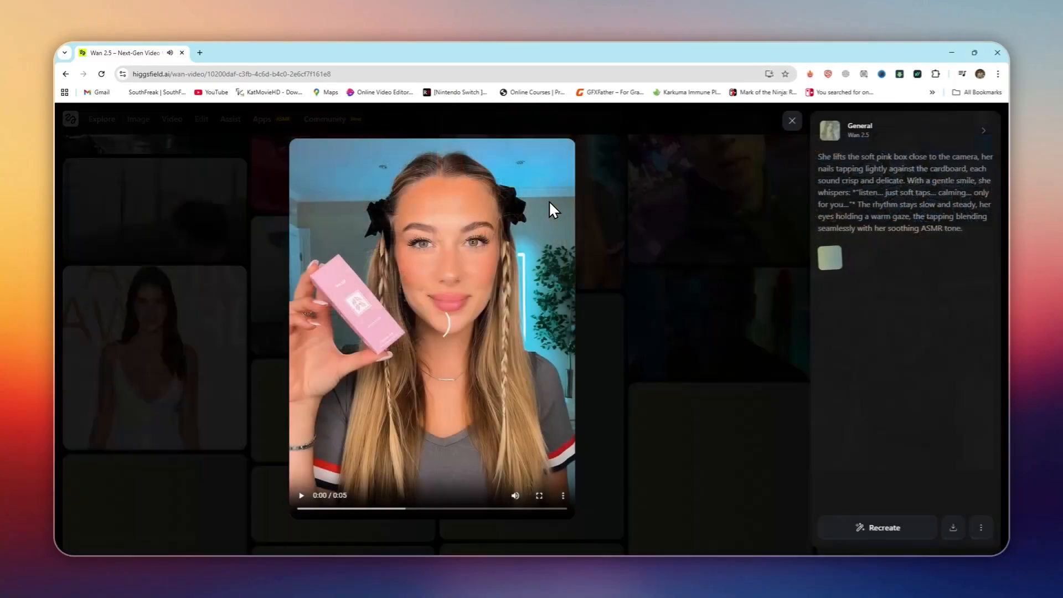
click(301, 497)
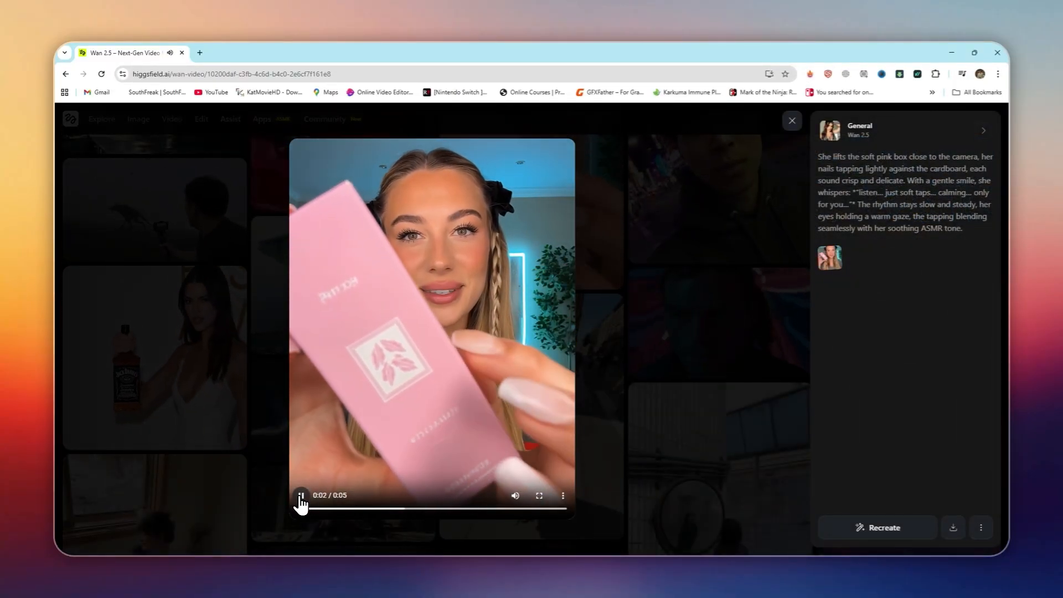
click(789, 121)
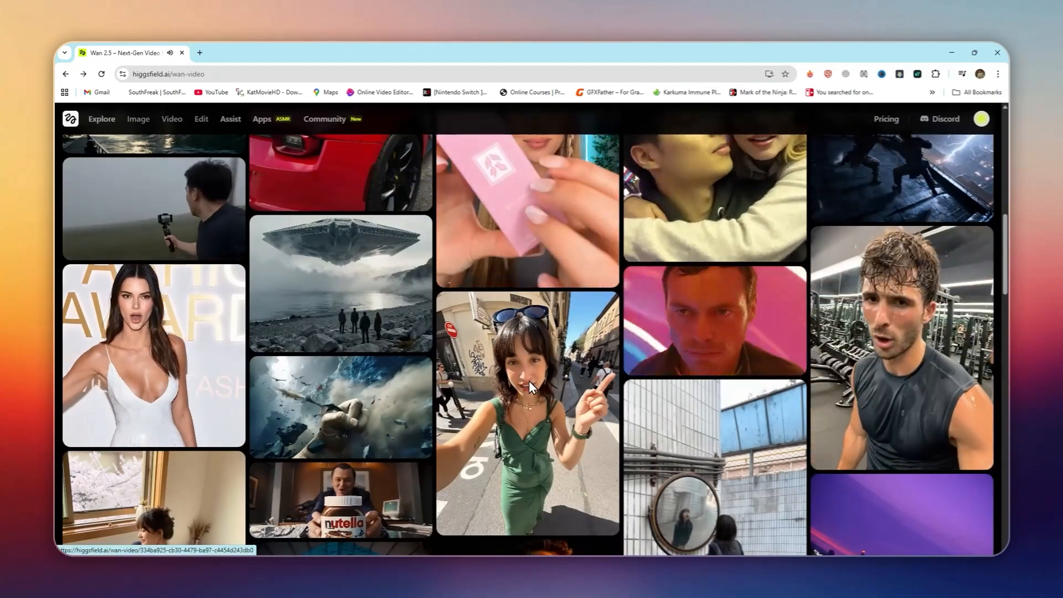
Recreate the green-dress spider street video's prompt in the video creator
click(529, 381)
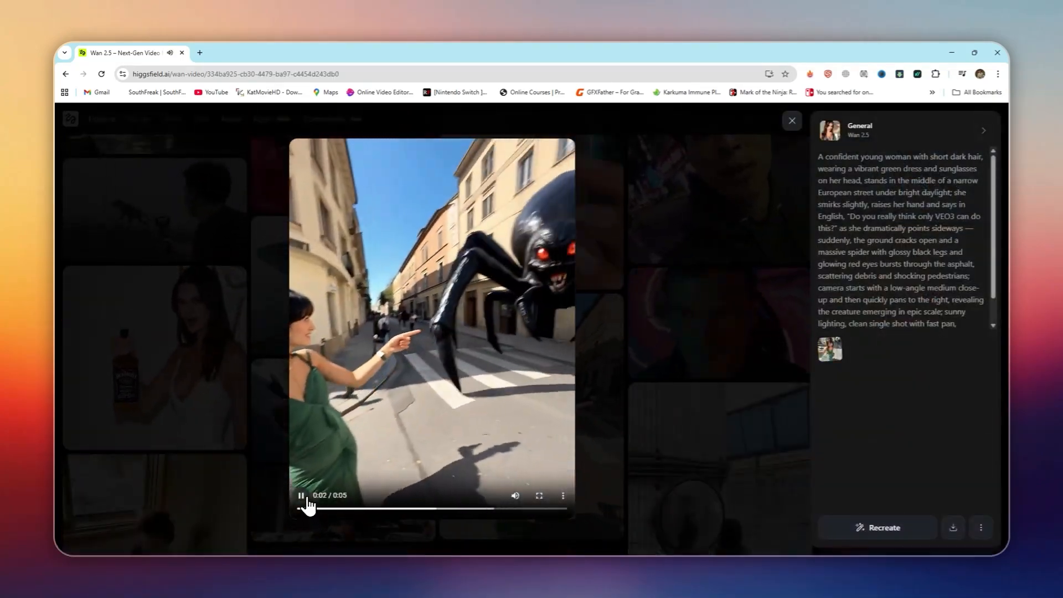
click(306, 500)
click(566, 546)
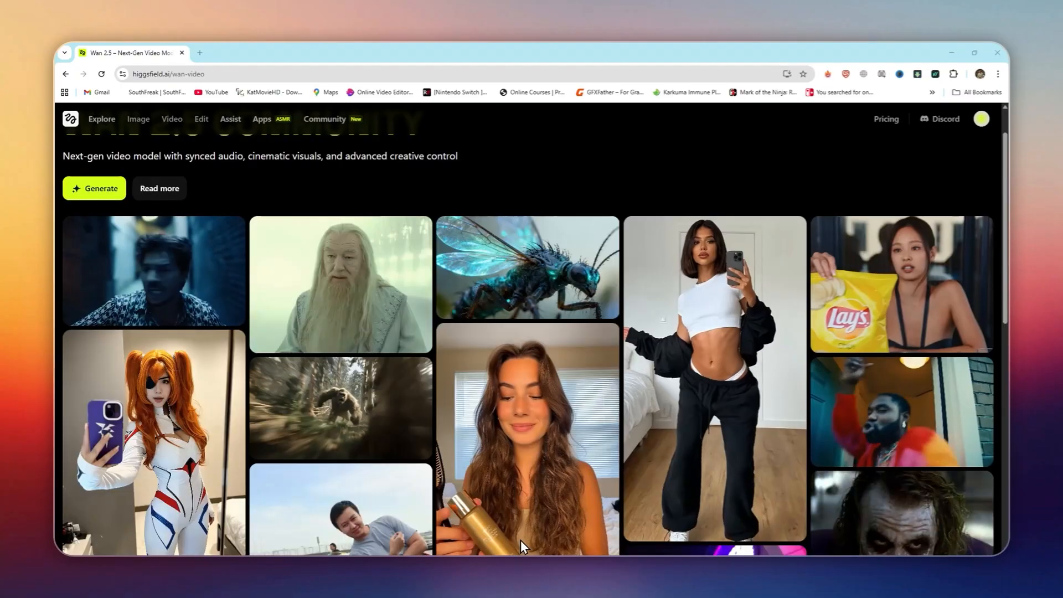
scroll(449, 377, down, 2)
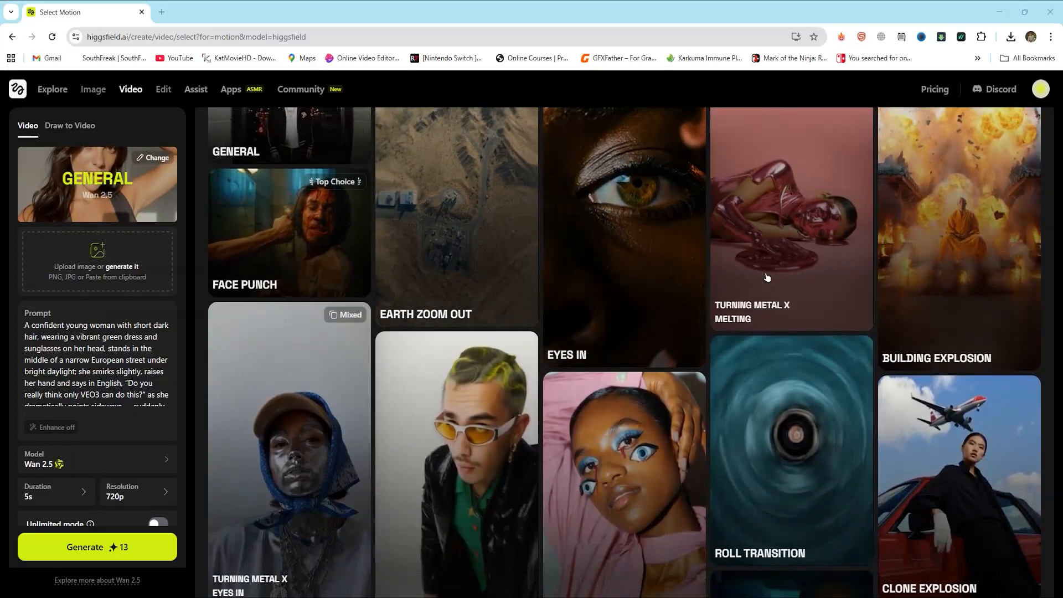
scroll(767, 276, down, 3)
scroll(648, 300, down, 2)
scroll(540, 308, down, 3)
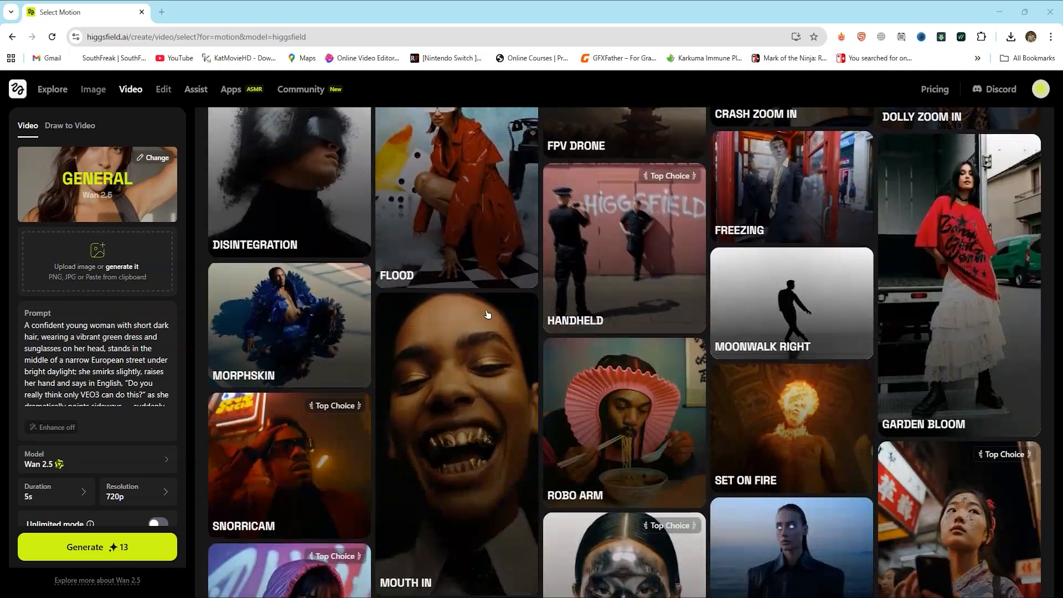
scroll(463, 311, down, 3)
scroll(532, 415, down, 1)
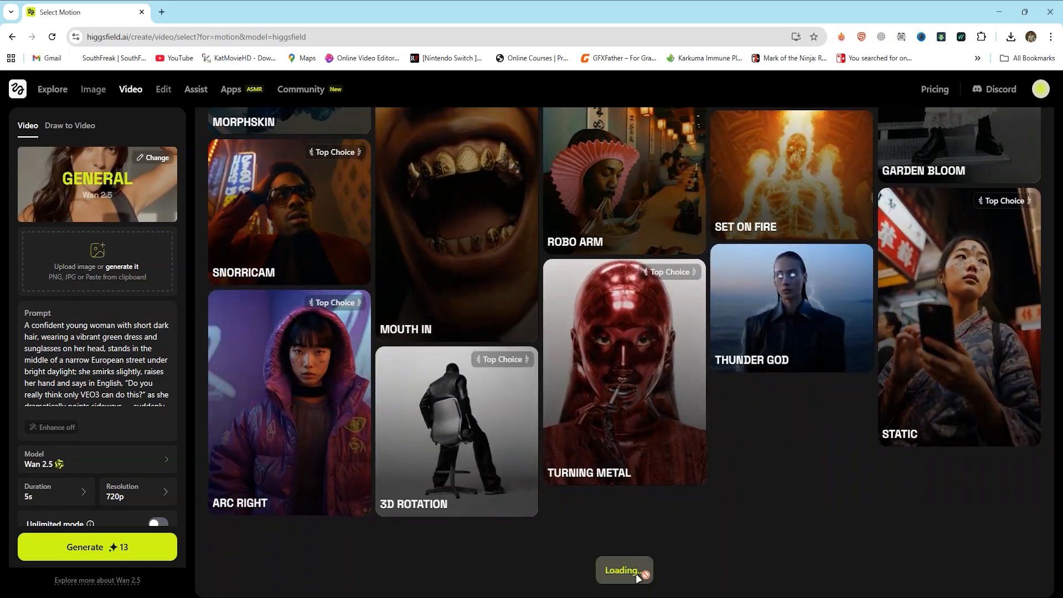
scroll(499, 416, down, 3)
scroll(432, 391, down, 1)
scroll(410, 376, down, 2)
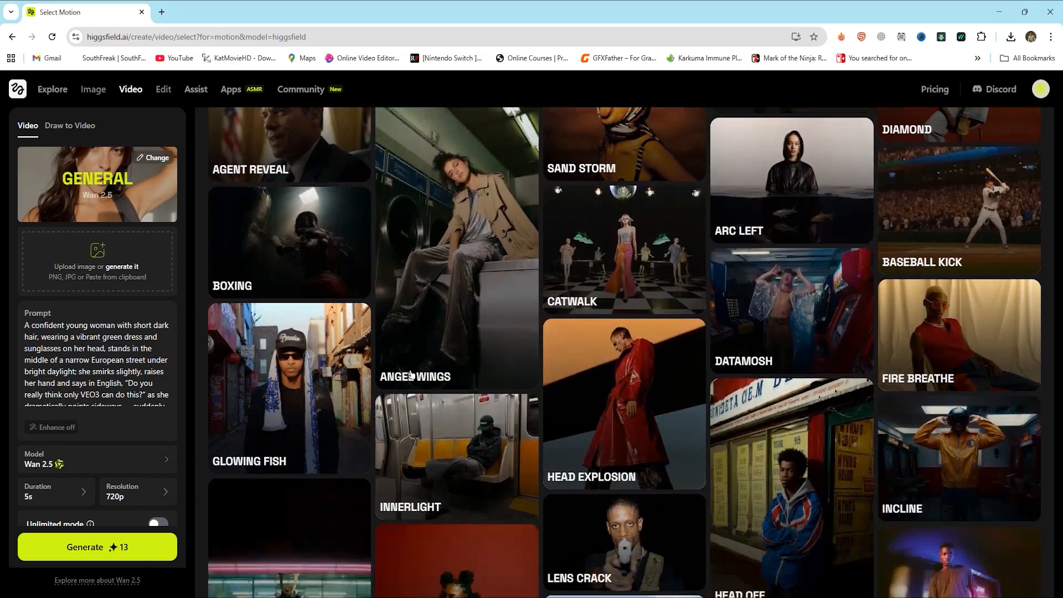
scroll(410, 375, down, 2)
scroll(370, 403, down, 2)
scroll(374, 404, down, 3)
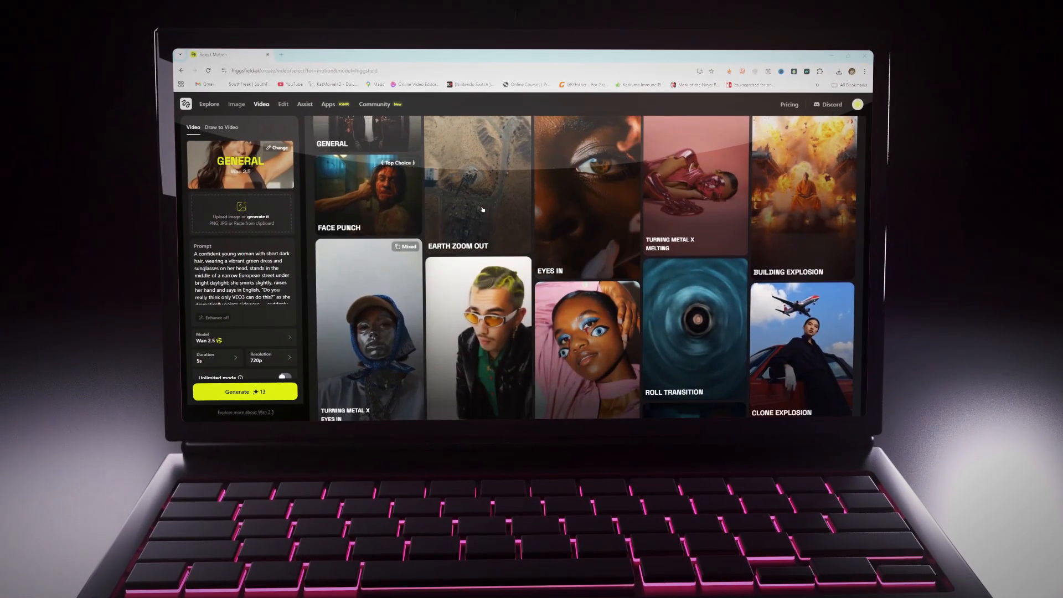
scroll(640, 242, down, 3)
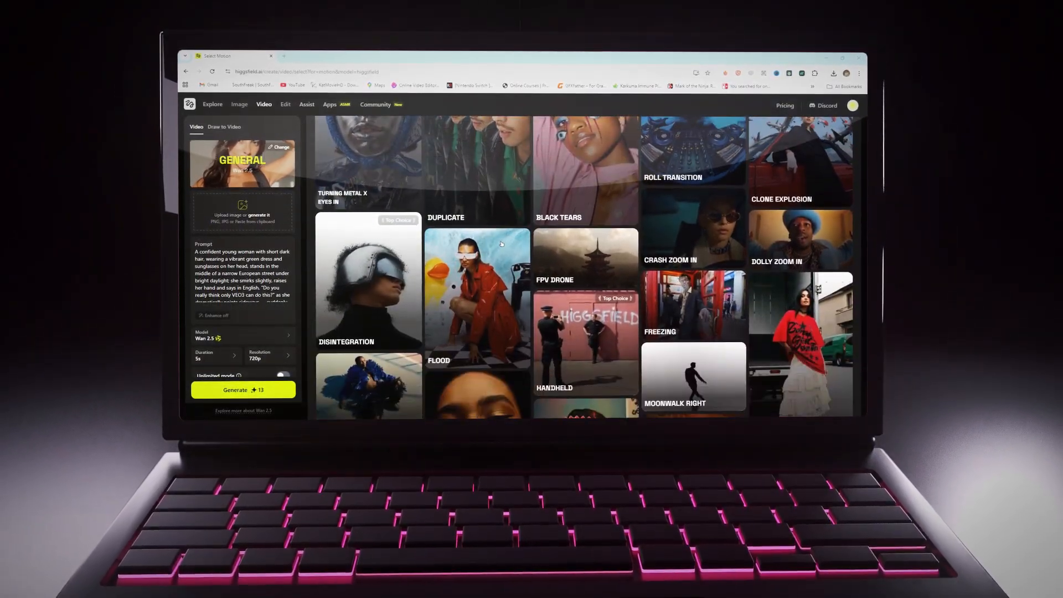
scroll(557, 244, down, 3)
scroll(471, 247, down, 3)
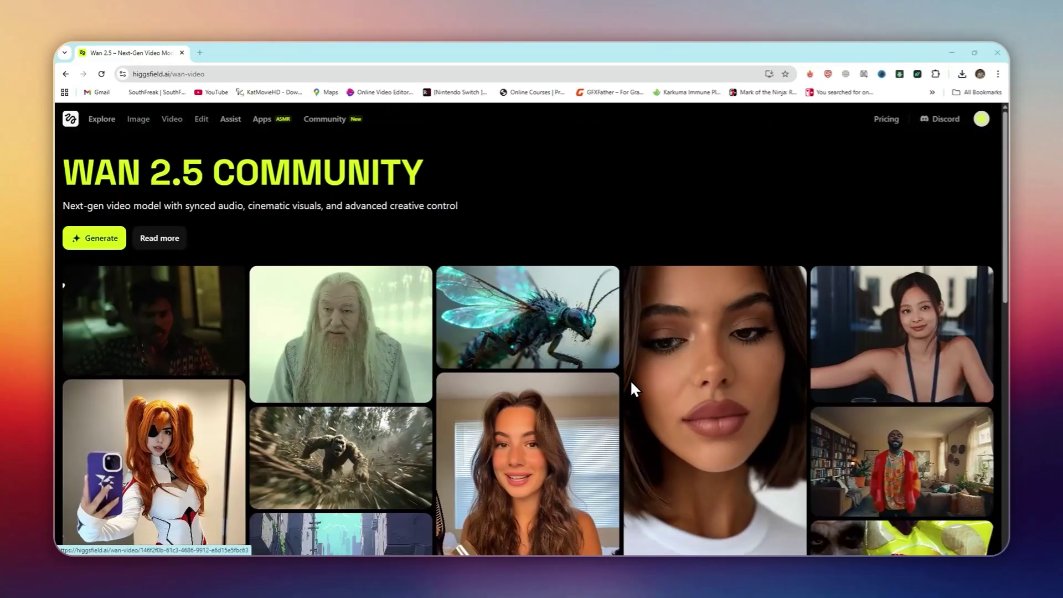
scroll(630, 380, down, 3)
scroll(588, 377, down, 3)
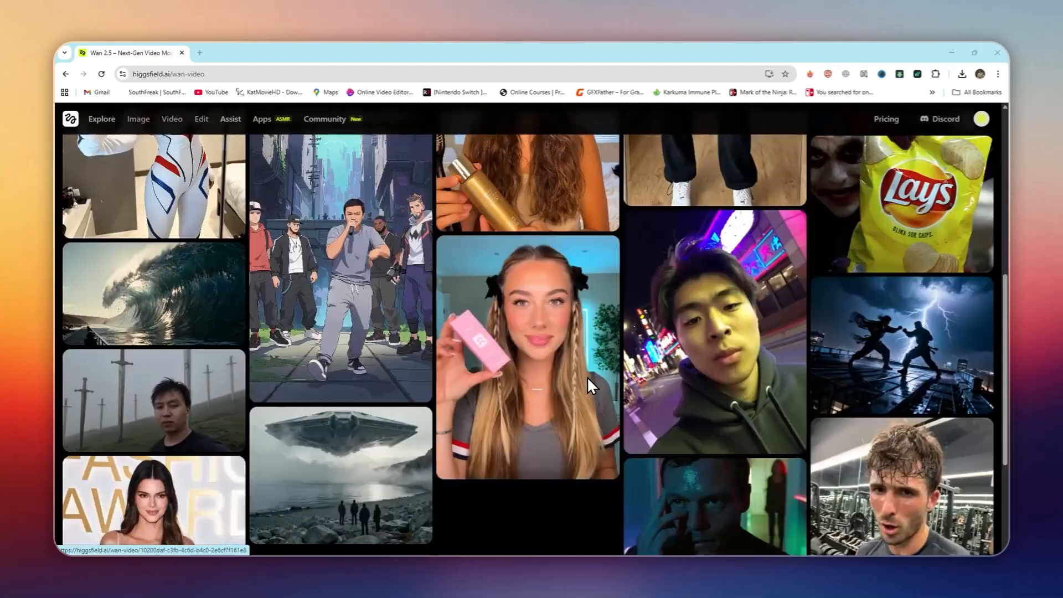
scroll(587, 376, down, 2)
scroll(587, 376, down, 2)
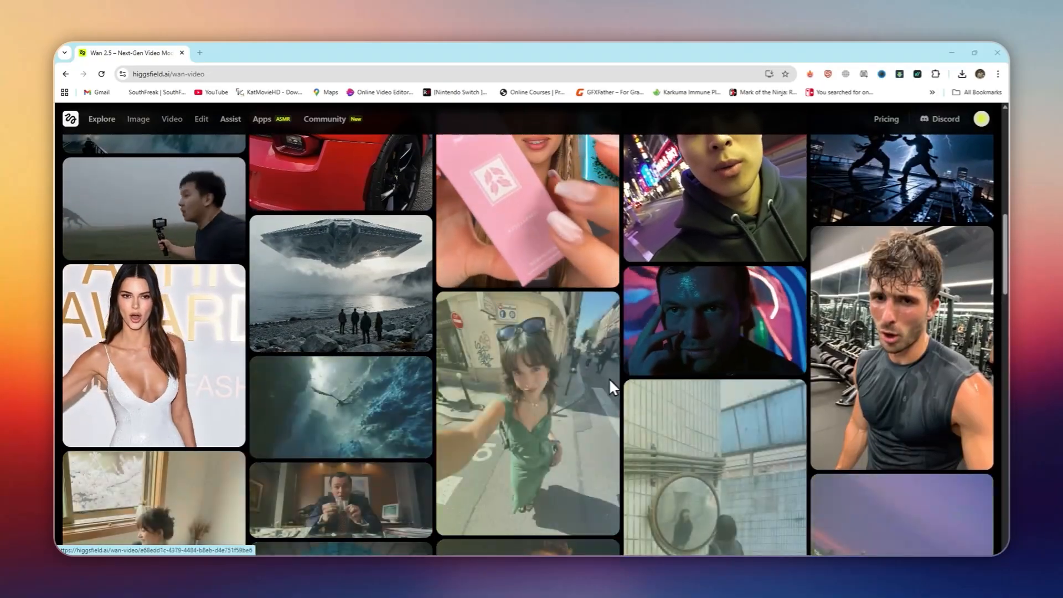
scroll(609, 378, down, 2)
scroll(661, 383, down, 1)
scroll(662, 384, down, 2)
scroll(657, 385, down, 3)
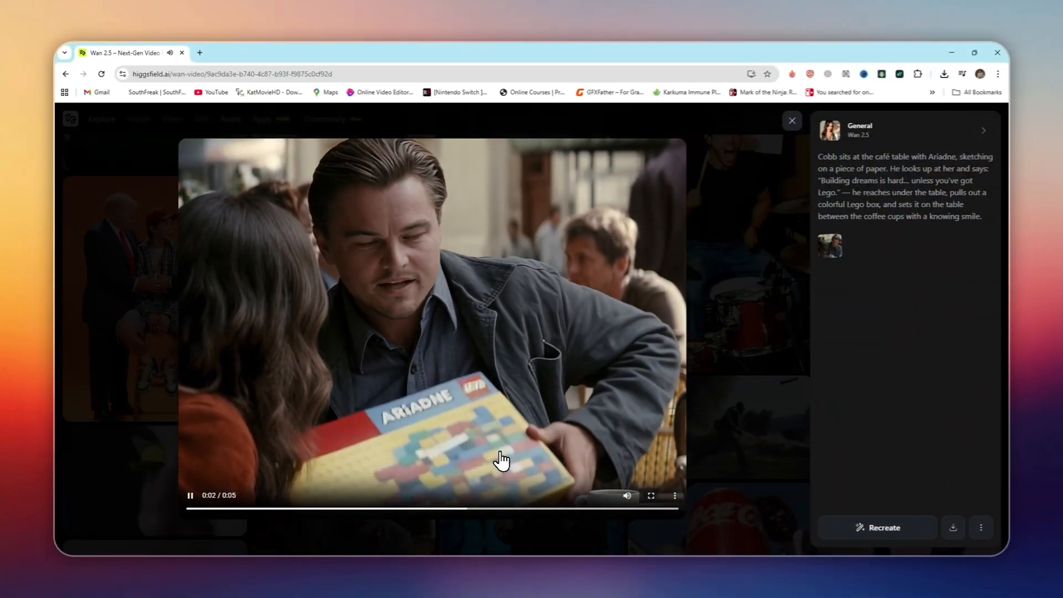
Recreate the Lego café community video's prompt for a new Wan 2.5 video
click(875, 527)
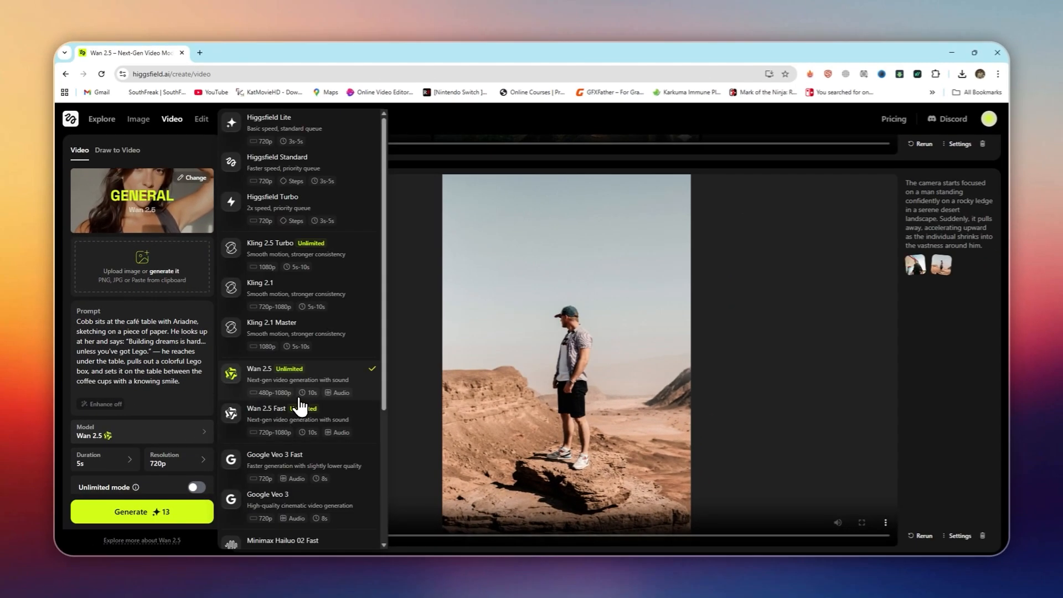
scroll(301, 433, down, 2)
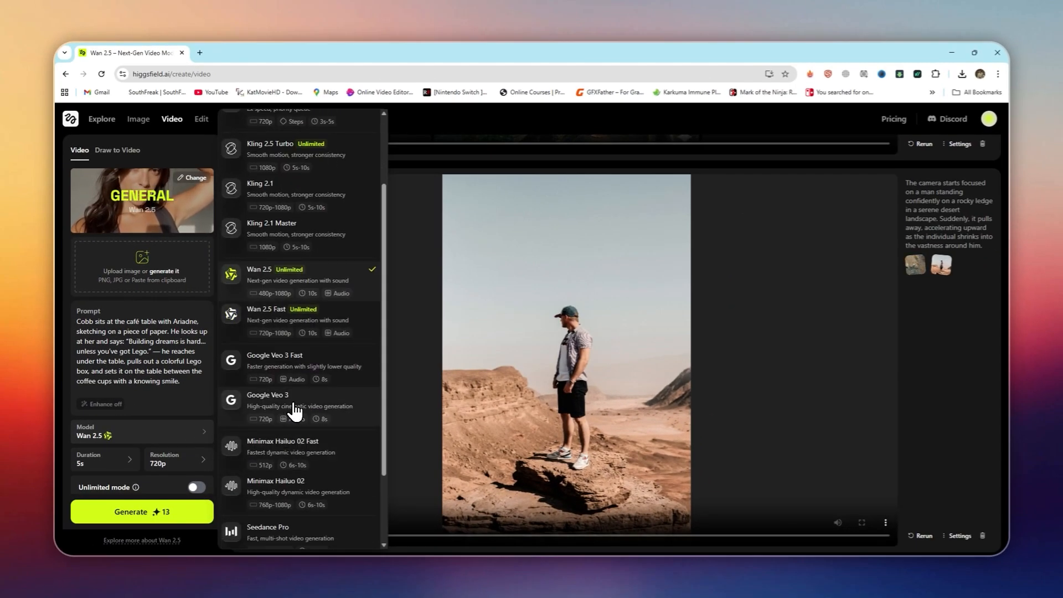
Try Google Veo 3 and Kling 2.1 Master as the video model
click(293, 413)
click(197, 433)
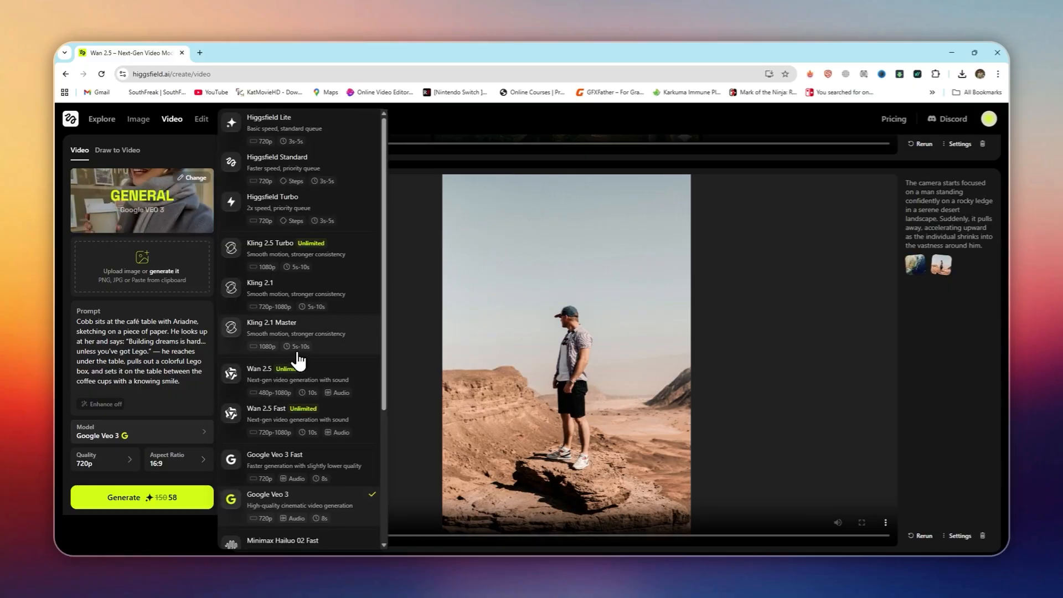
click(306, 330)
click(169, 440)
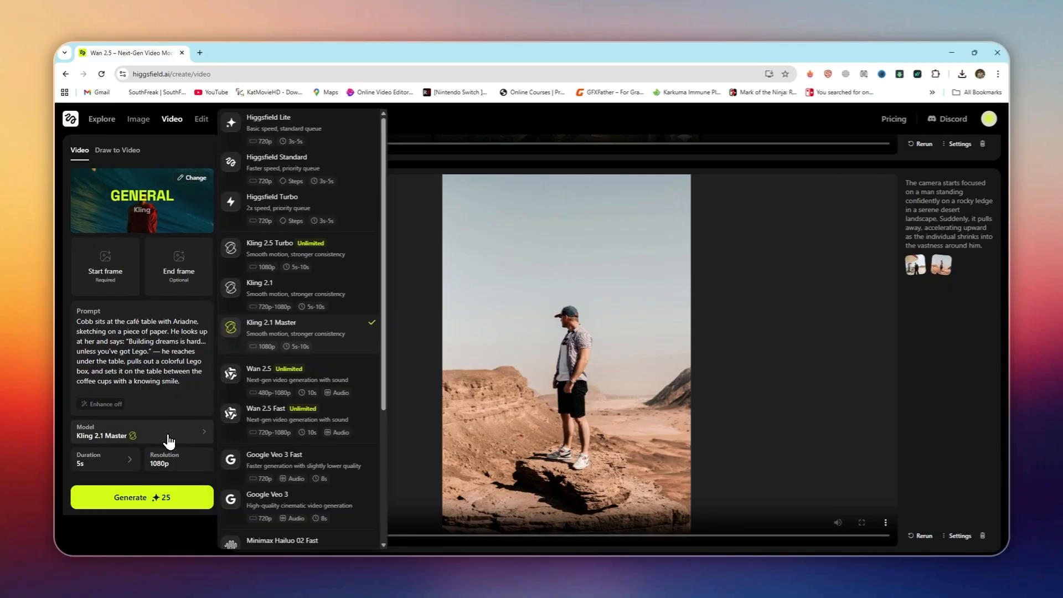
scroll(298, 276, down, 3)
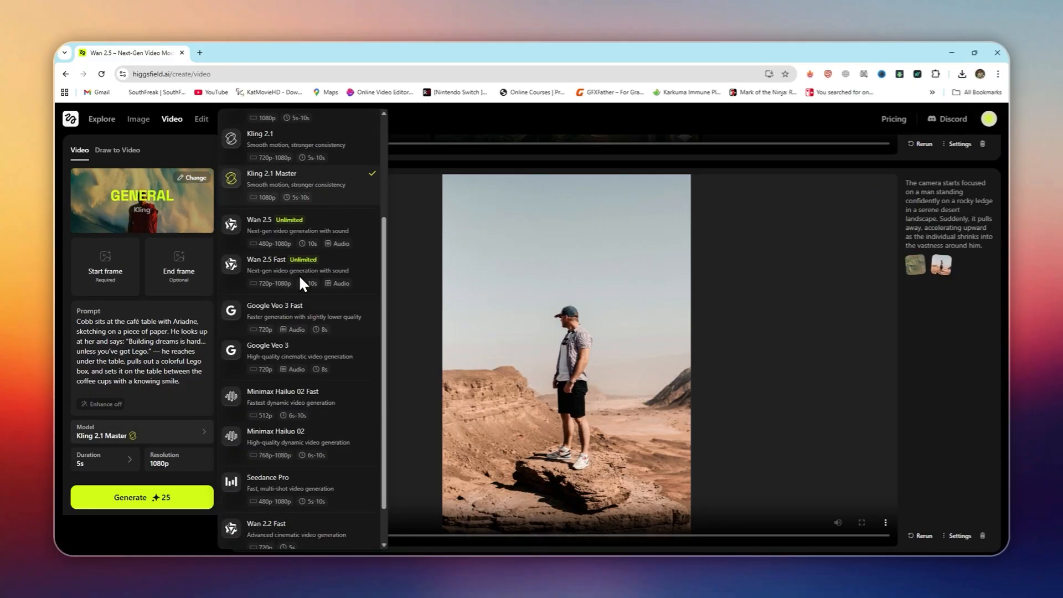
scroll(282, 418, down, 1)
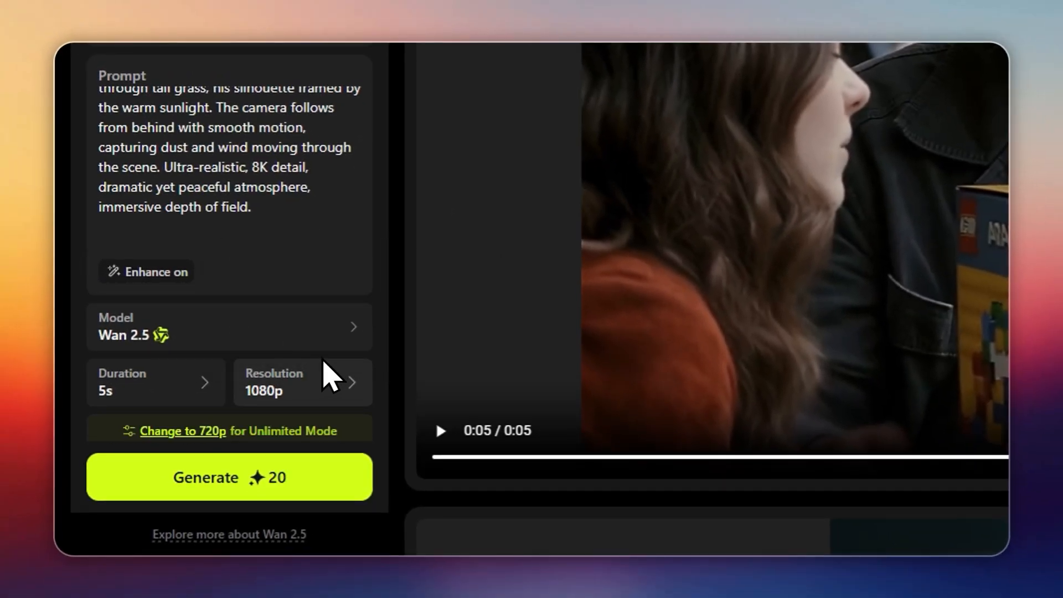
Try Wan 2.5 Fast, then settle on Wan 2.5 with a 10-second duration
click(343, 338)
click(391, 332)
click(297, 401)
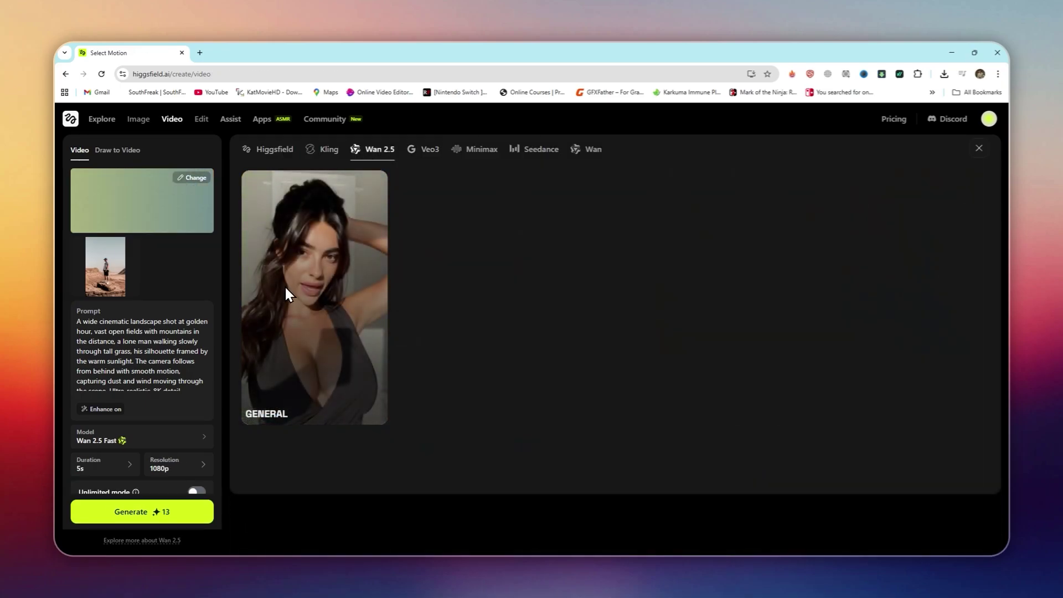
click(285, 294)
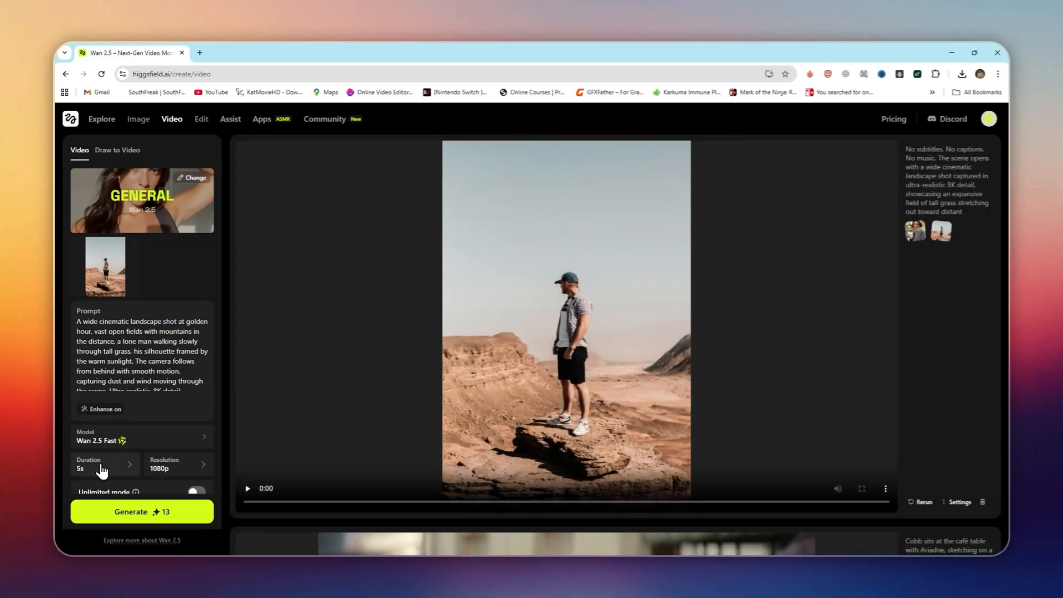
scroll(125, 443, down, 1)
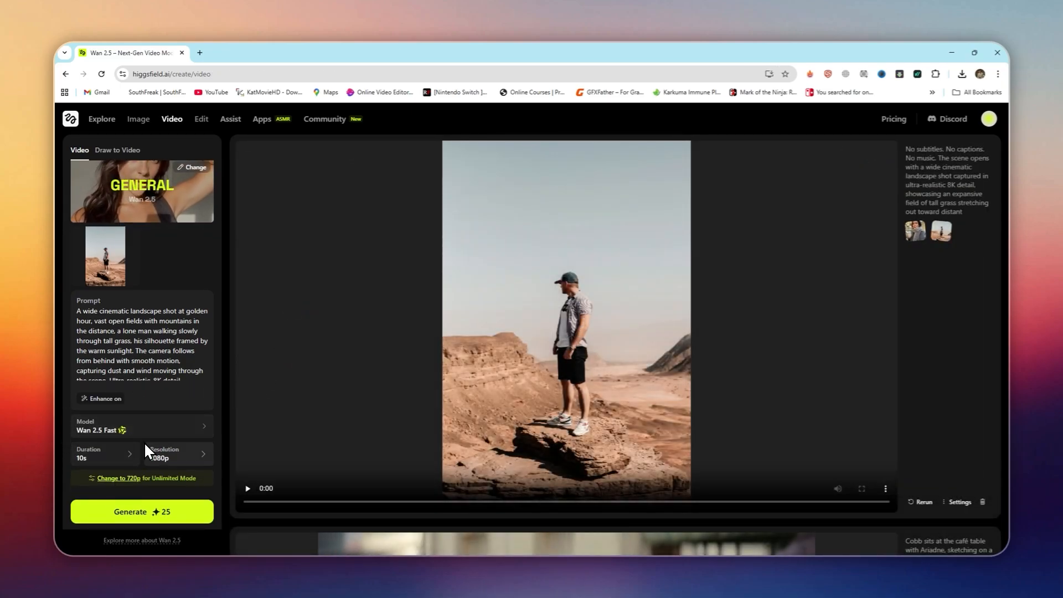
click(152, 427)
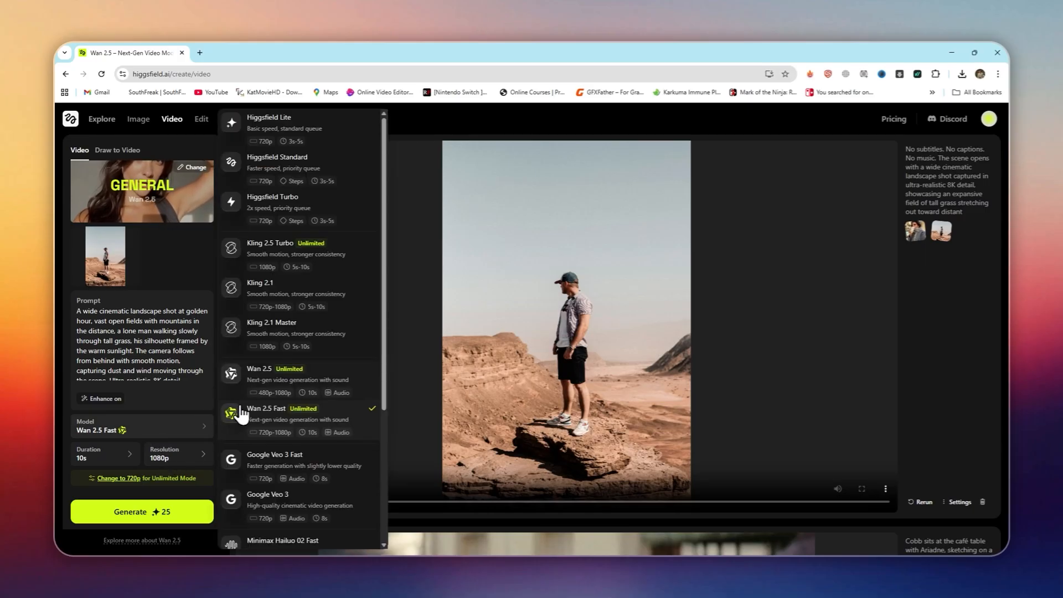
click(274, 368)
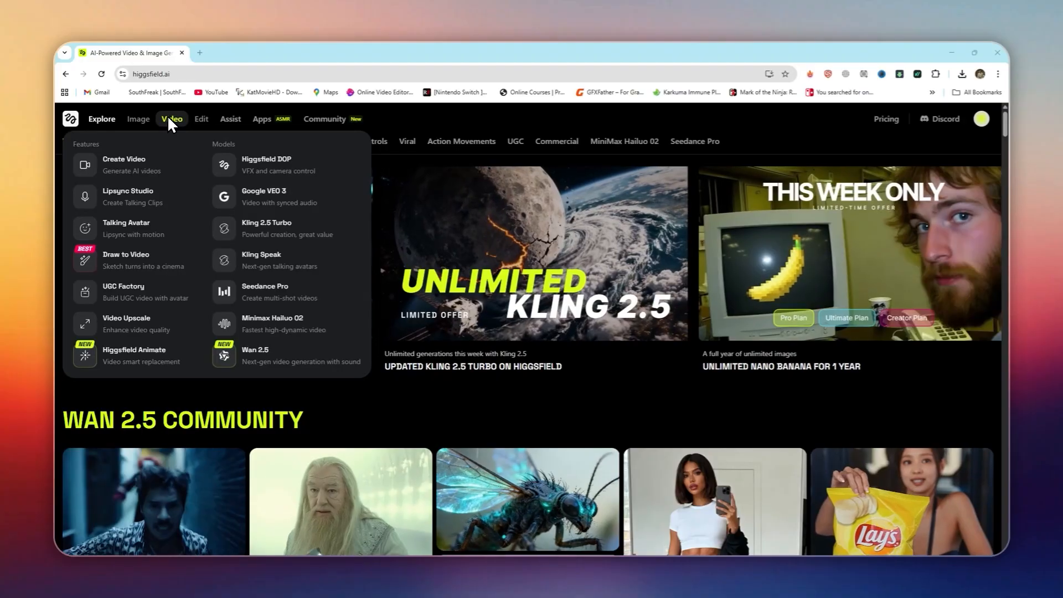
Enter Lipsync Studio and switch its model from Kling Speak to Wan 2.5
click(243, 257)
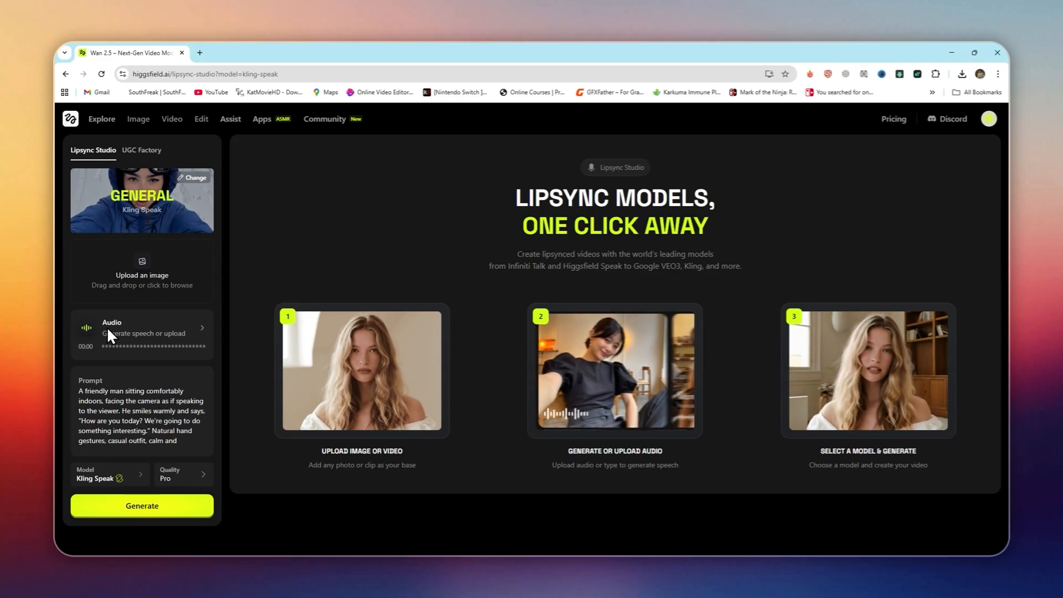
click(108, 475)
click(191, 258)
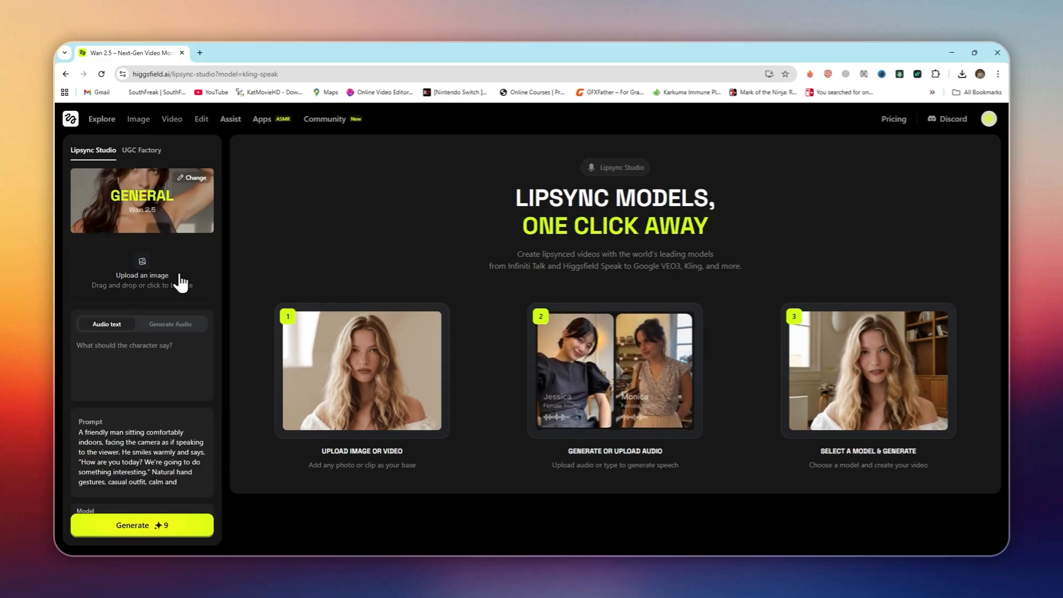
Upload the generated train-platform portrait as the speaking character image
click(147, 275)
scroll(356, 296, down, 5)
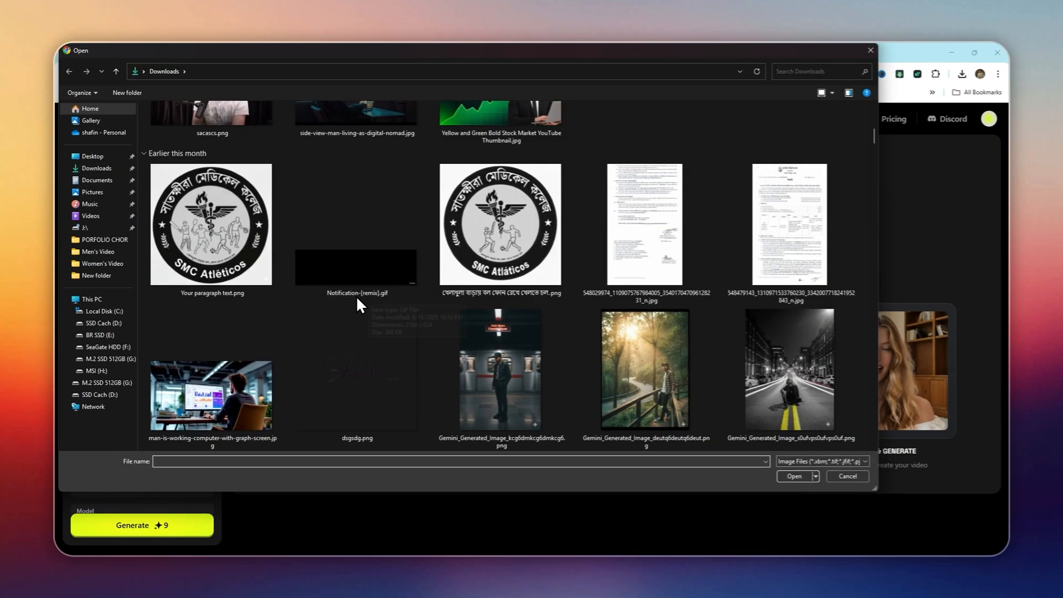
scroll(472, 275, down, 3)
click(368, 264)
double_click(368, 258)
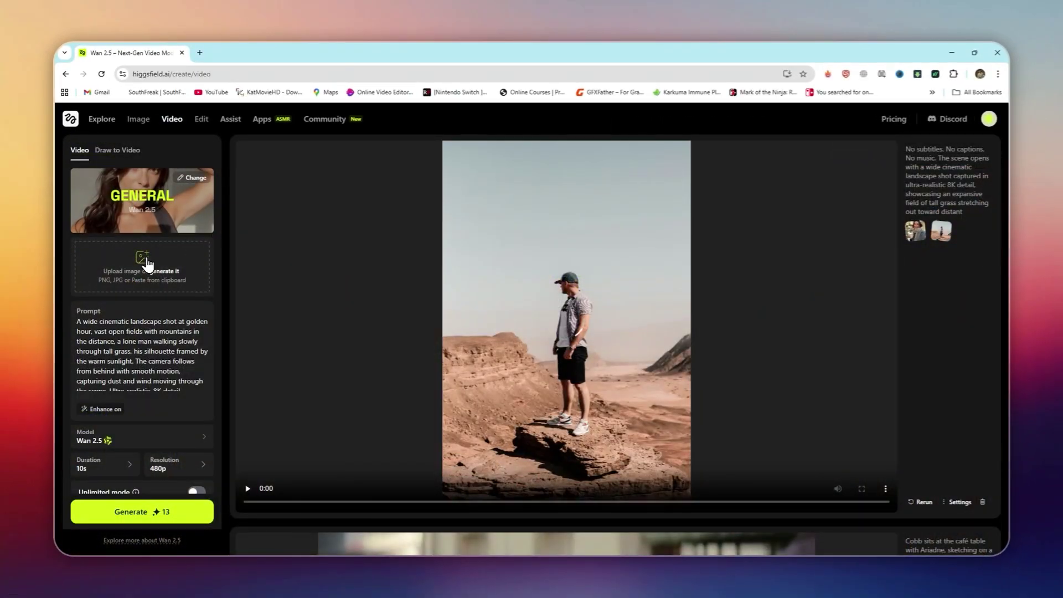
Upload the subway portrait as the starting image and apply the Thunder God motion preset
click(146, 262)
scroll(299, 249, down, 5)
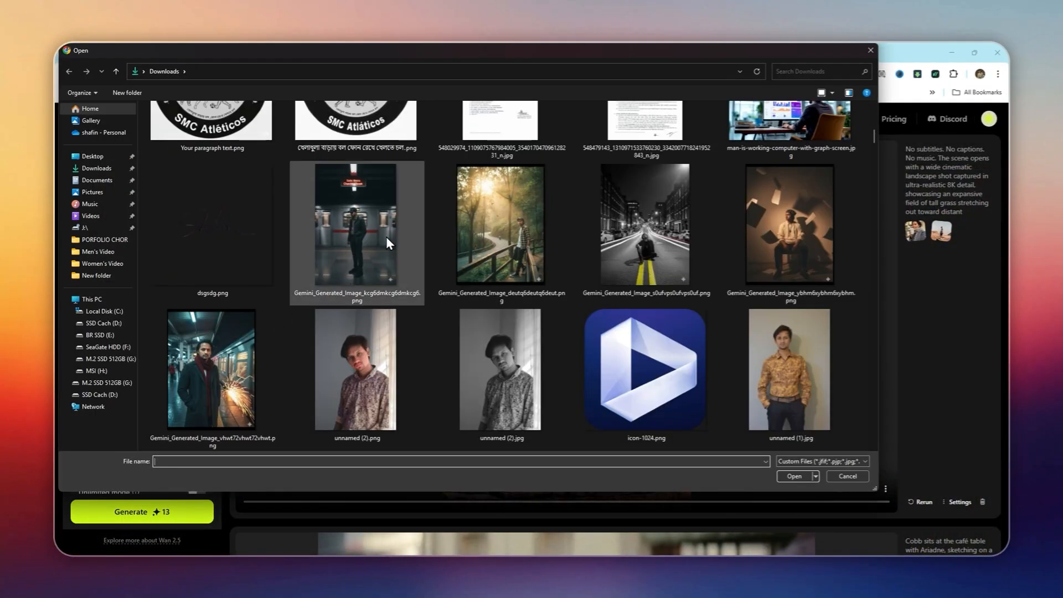
double_click(384, 249)
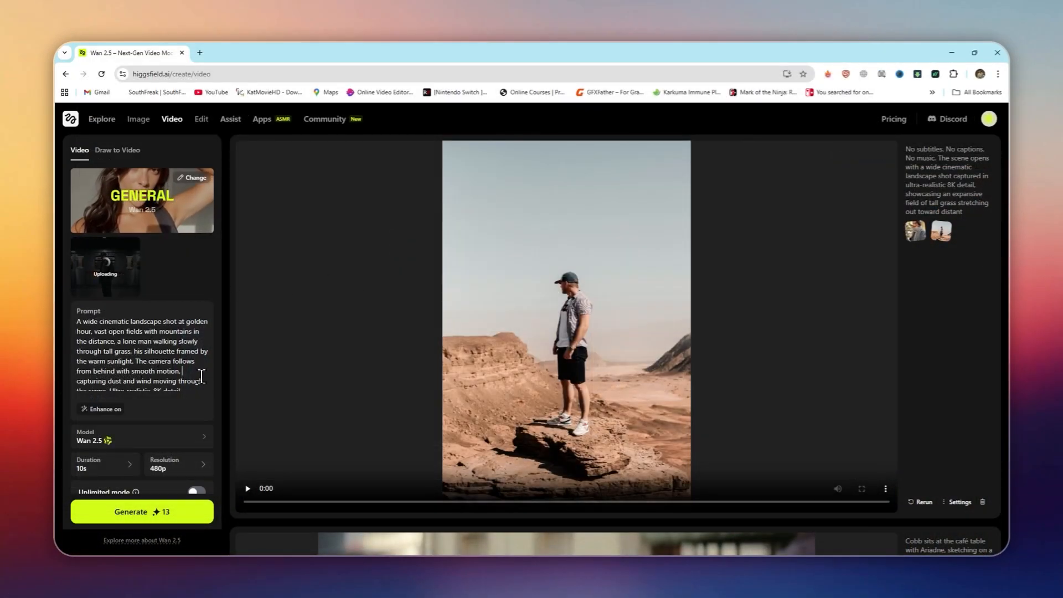
click(162, 212)
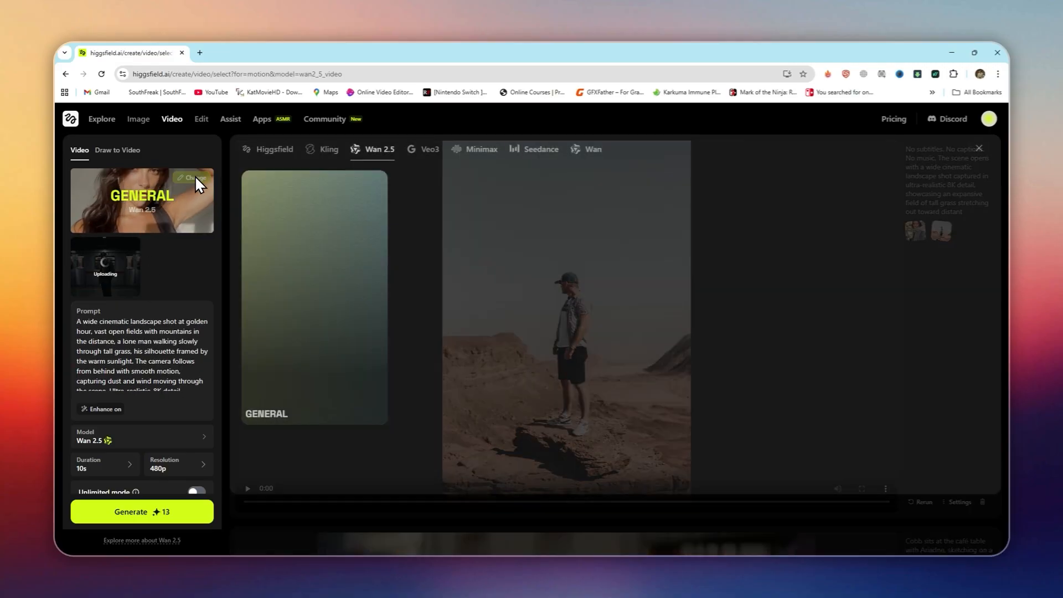
scroll(419, 275, down, 2)
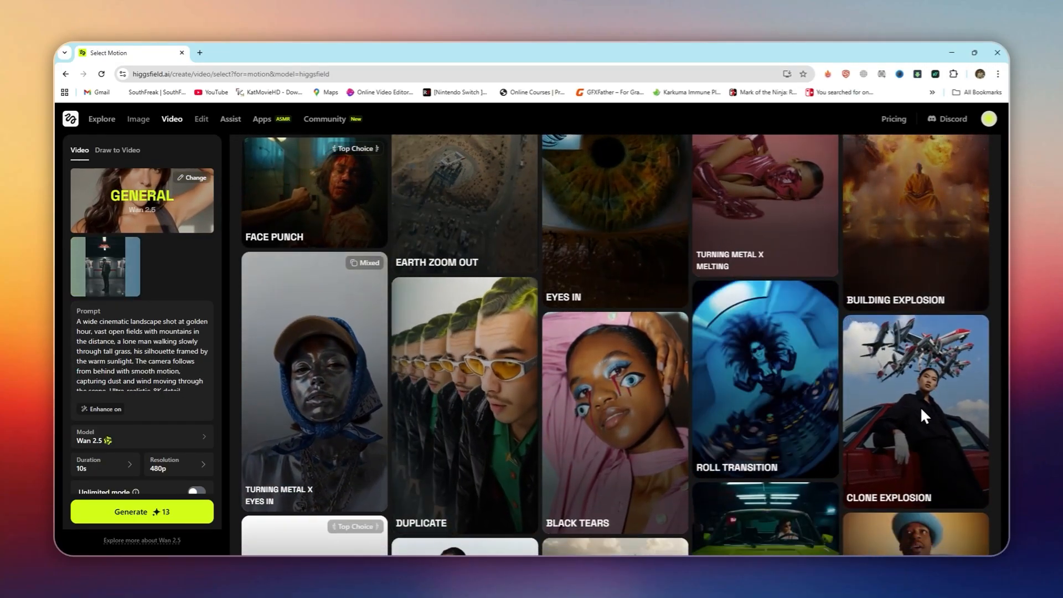
scroll(914, 407, down, 2)
scroll(664, 390, down, 2)
scroll(515, 373, down, 3)
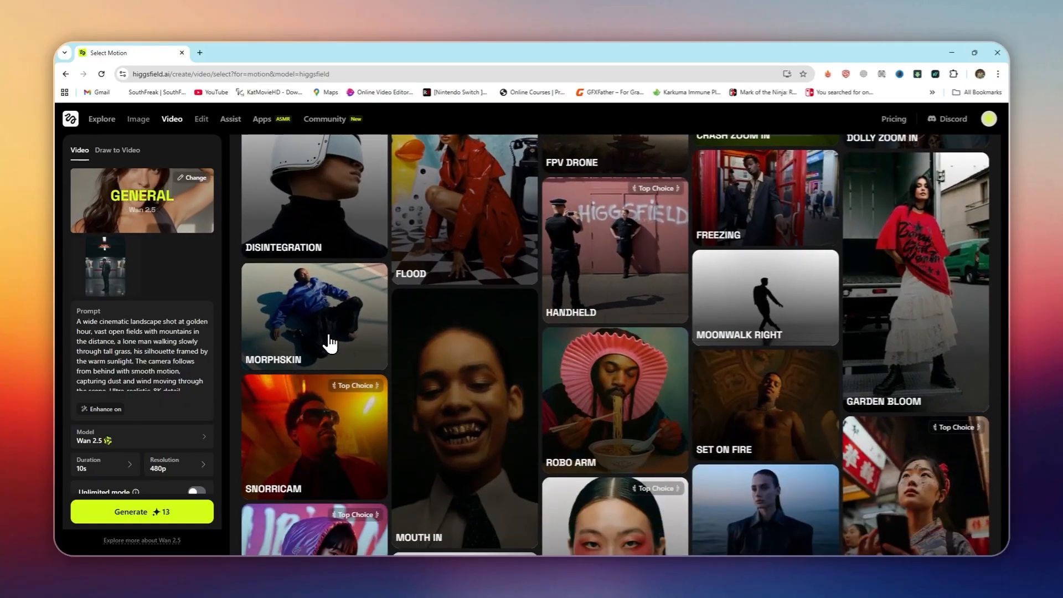
scroll(551, 337, down, 2)
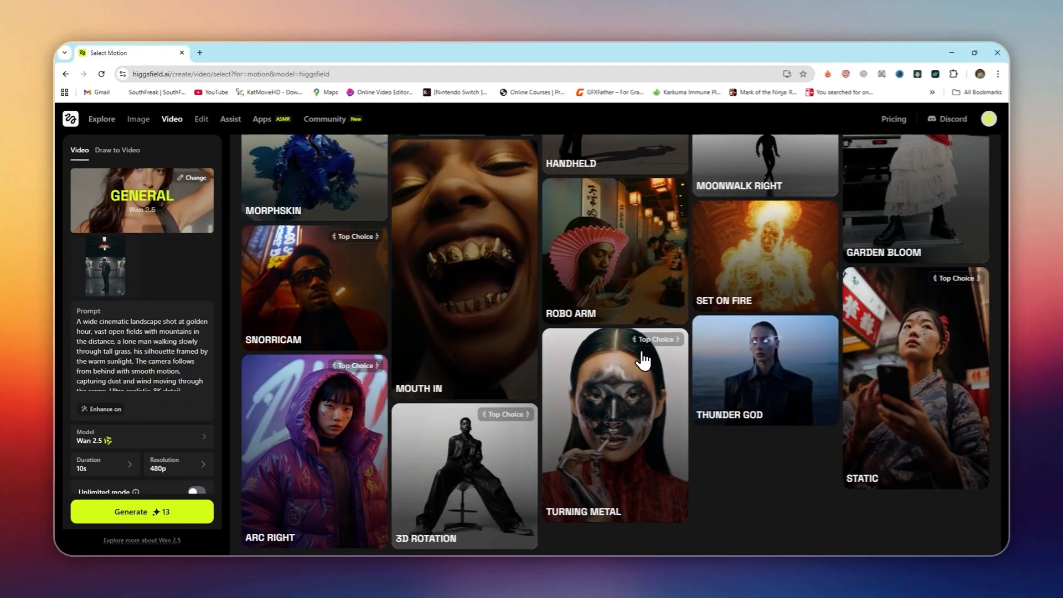
click(750, 374)
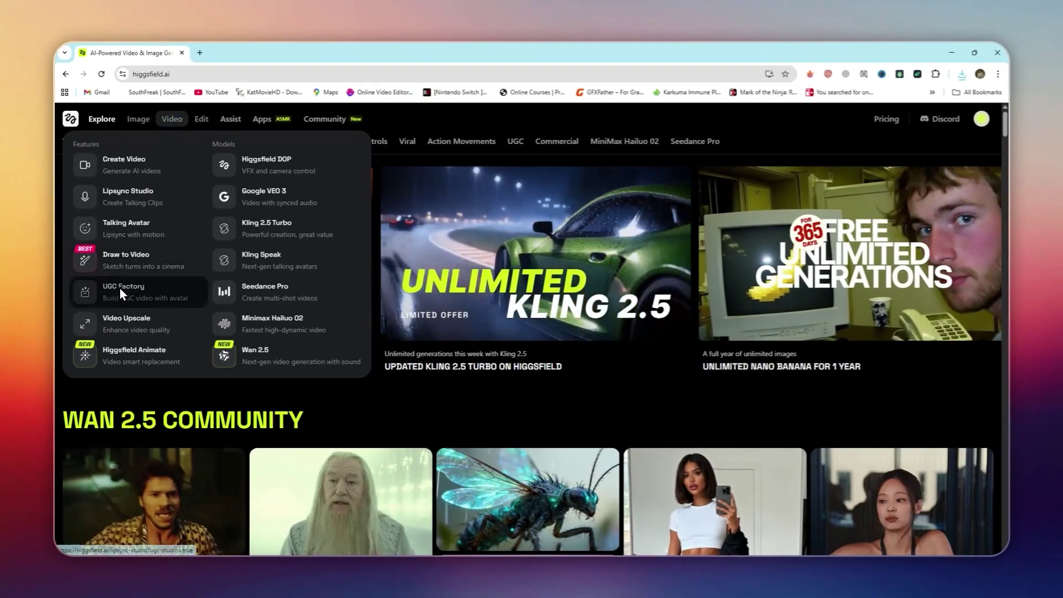
Start a UGC Factory video with the Mirror Selfie template
click(120, 282)
scroll(560, 314, down, 2)
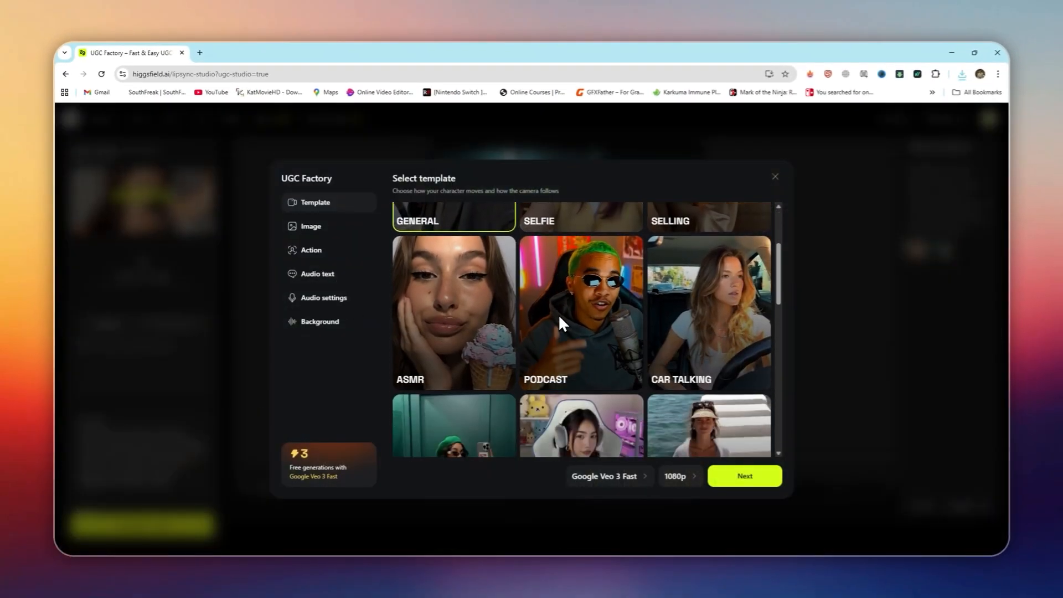
scroll(517, 316, down, 3)
scroll(490, 341, down, 1)
scroll(462, 333, up, 1)
click(460, 351)
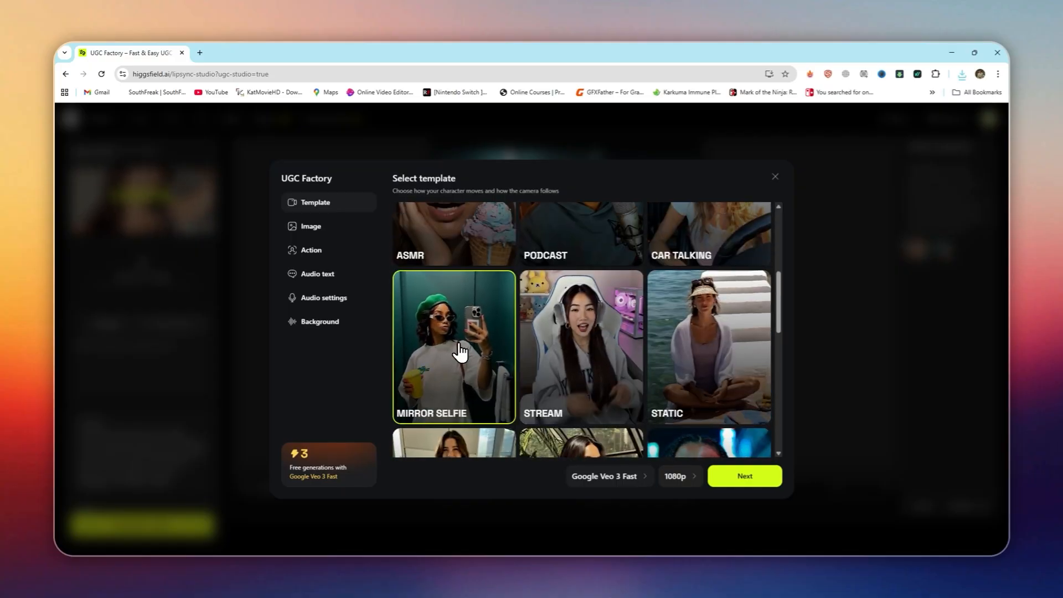
click(731, 476)
Add the avatar and phone-case product images, combine them, and generate the UGC video
click(501, 316)
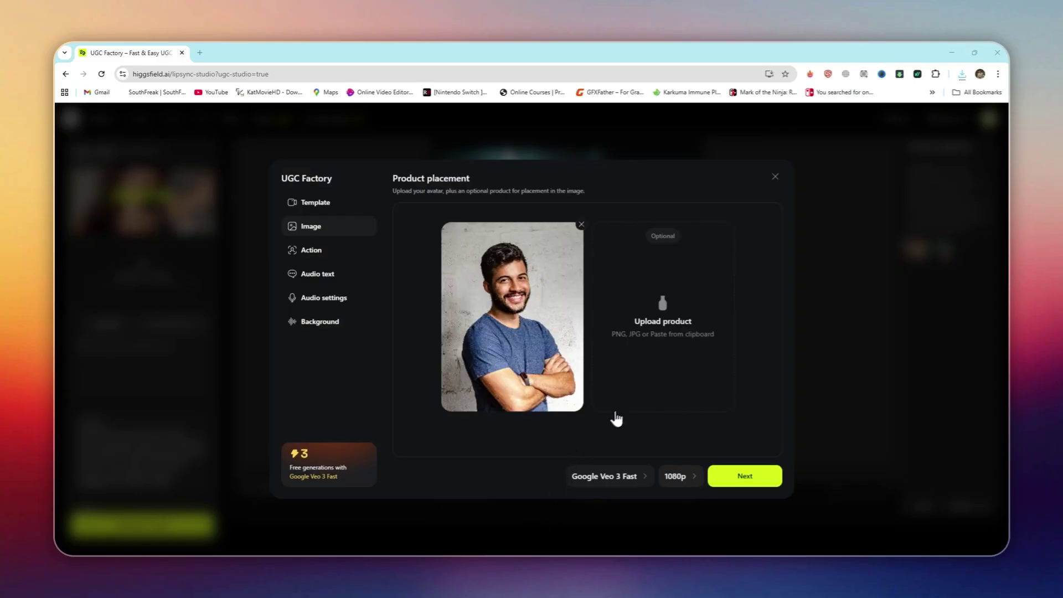
click(616, 419)
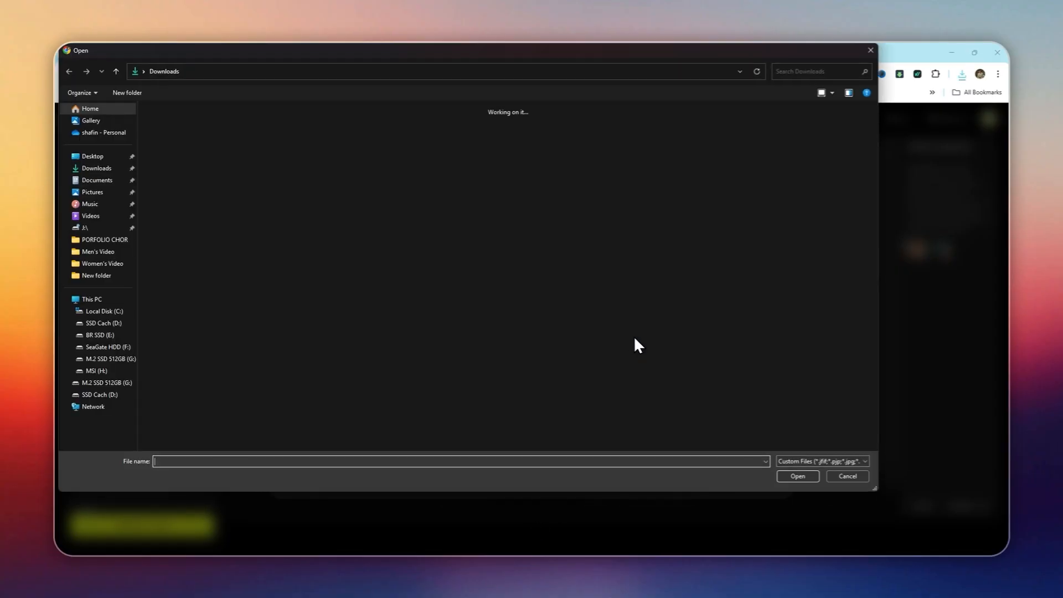
double_click(213, 179)
click(581, 440)
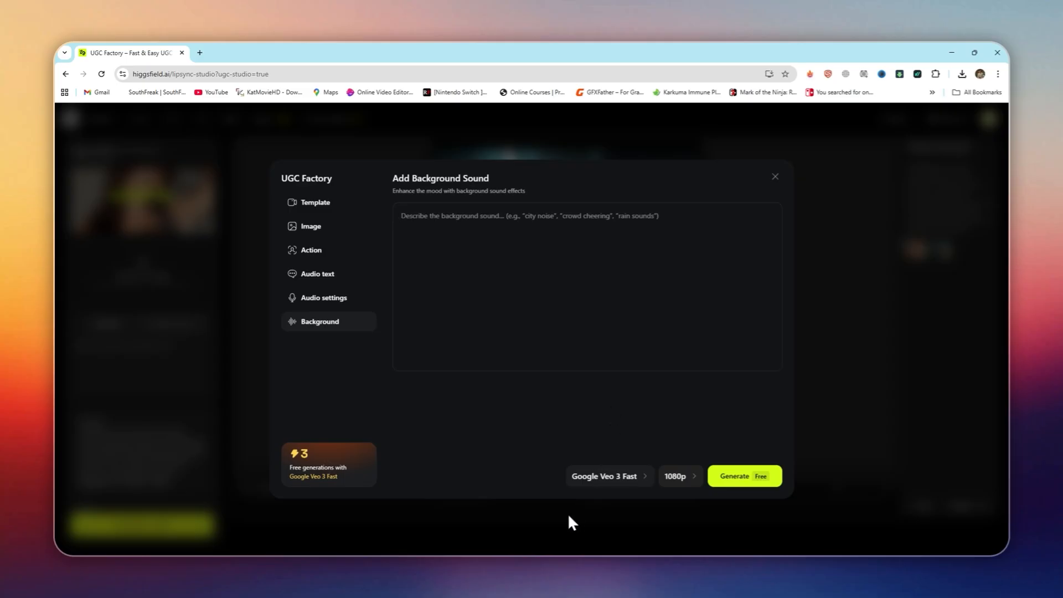
click(727, 478)
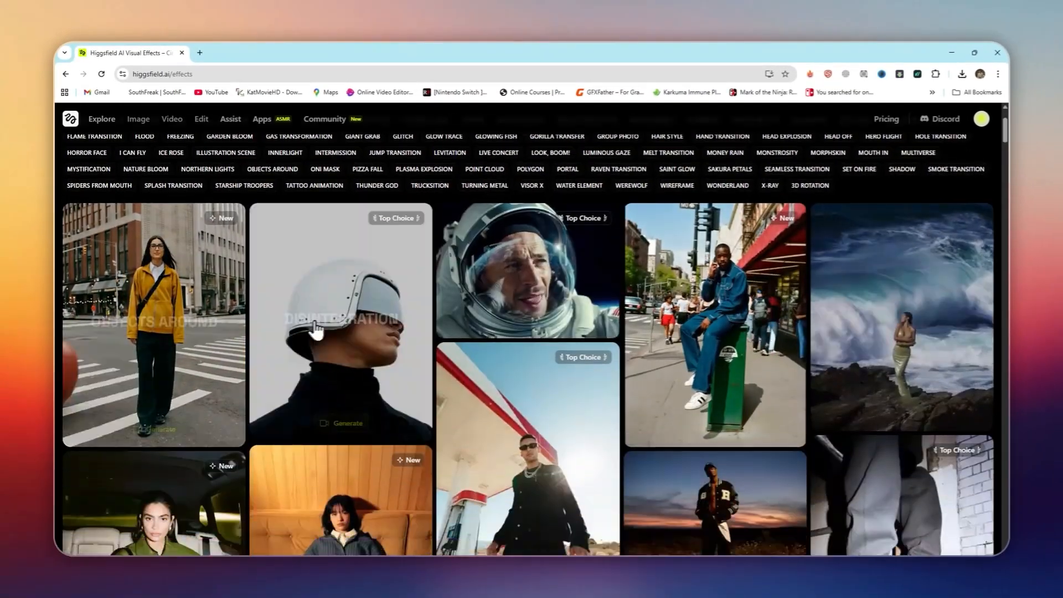
scroll(775, 351, down, 3)
scroll(775, 350, up, 1)
Recreate the Earth Zoom Out pier clip, loading its preset and prompt into video creation
click(493, 372)
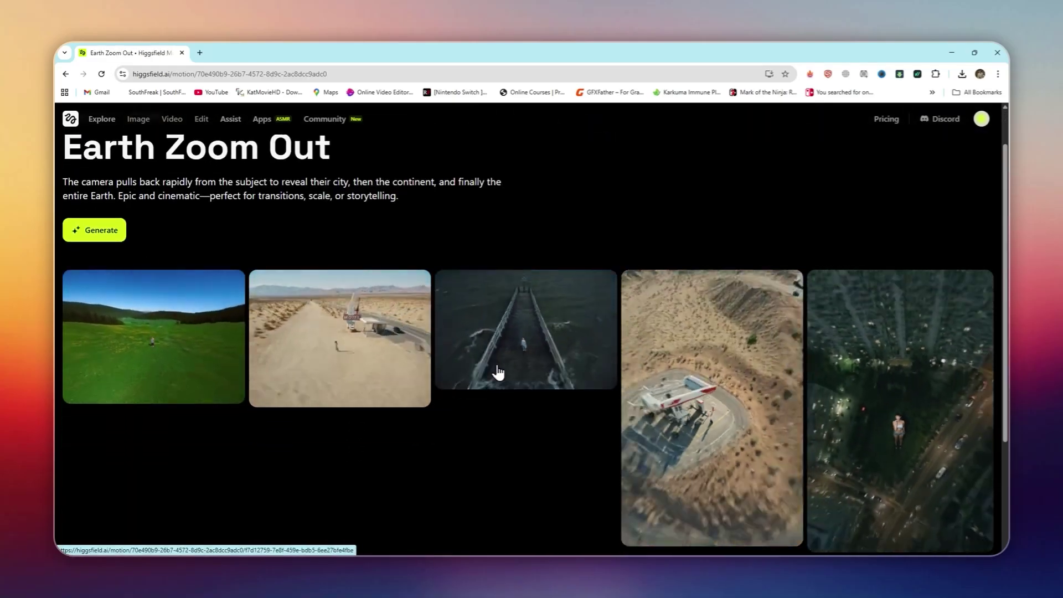
click(498, 372)
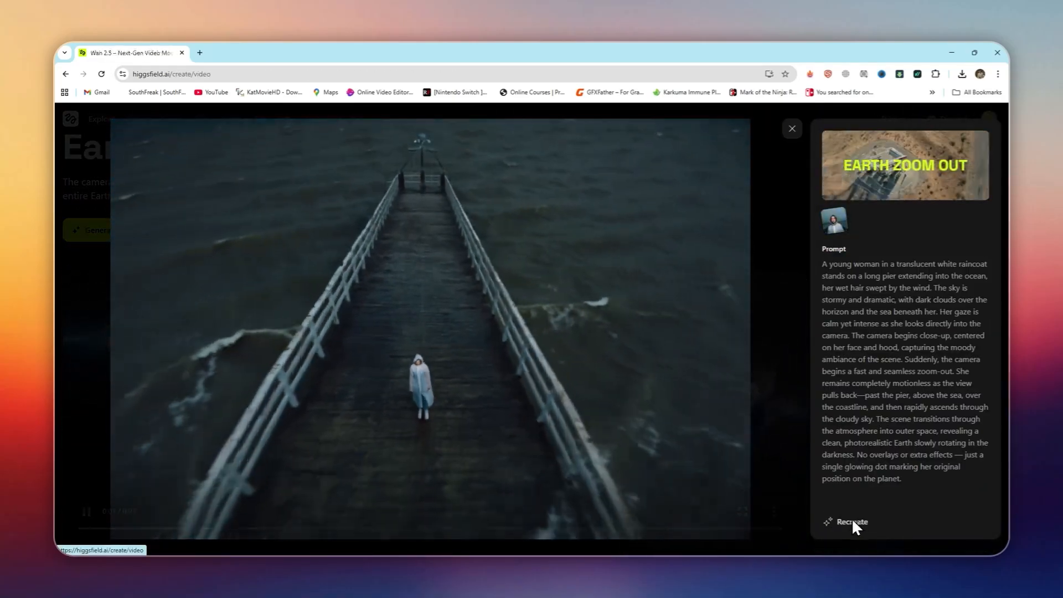
click(853, 521)
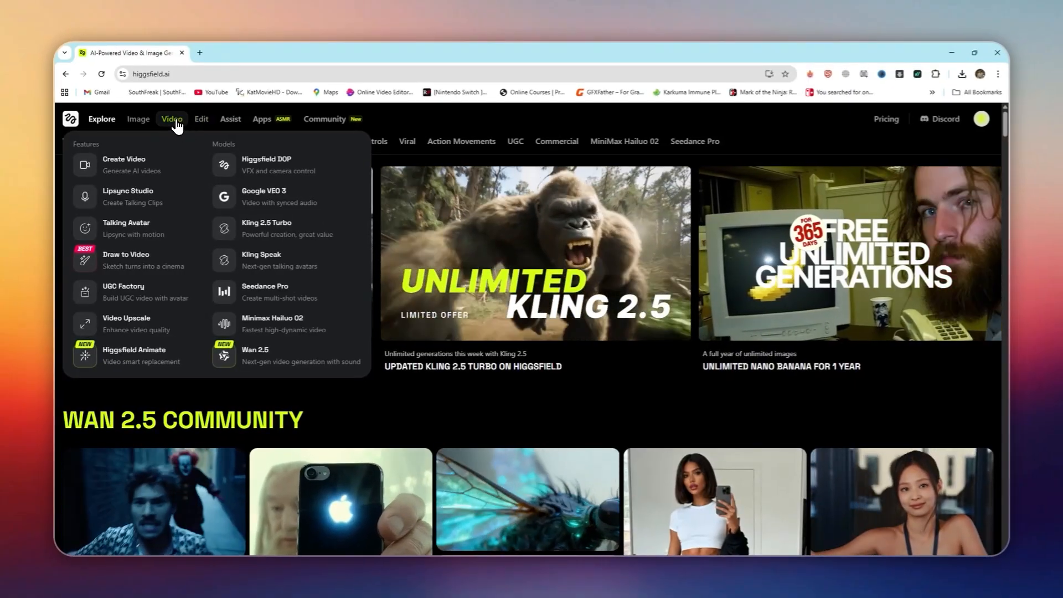
click(173, 118)
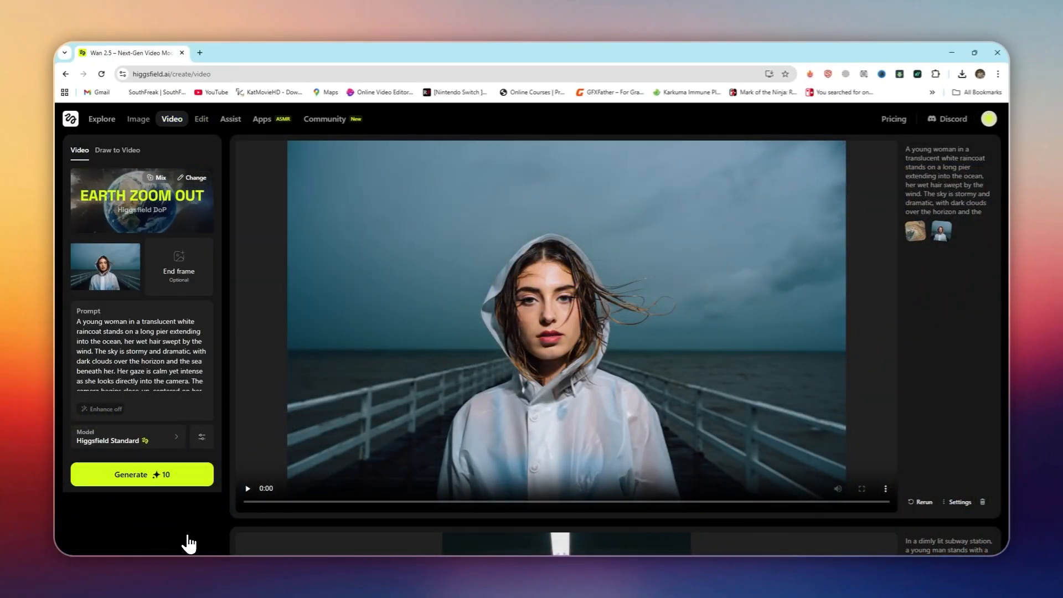
Open the Model selector to compare the available video models
click(147, 439)
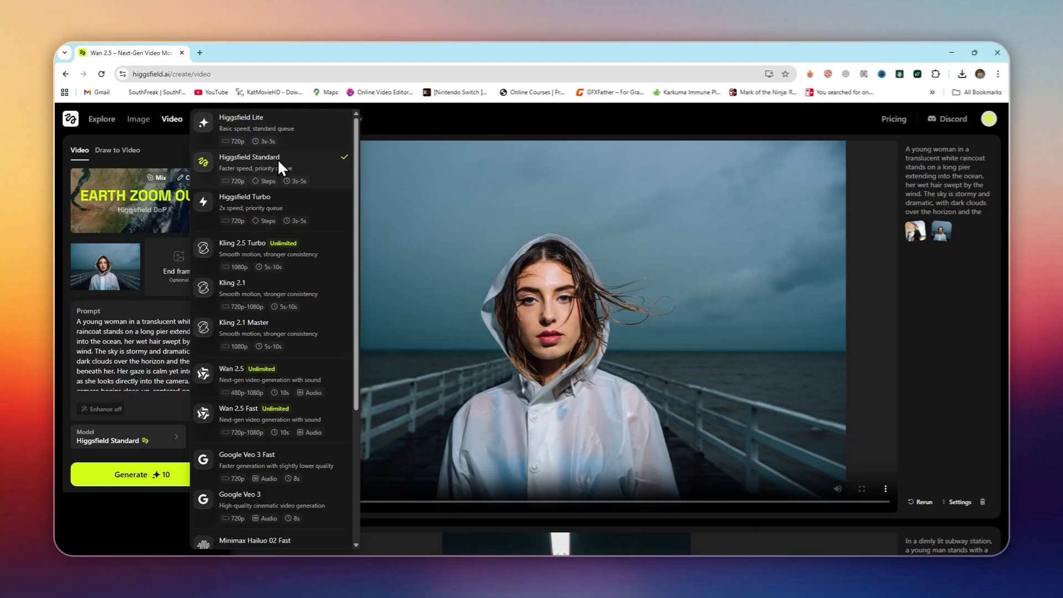
scroll(289, 249, down, 1)
scroll(281, 325, down, 1)
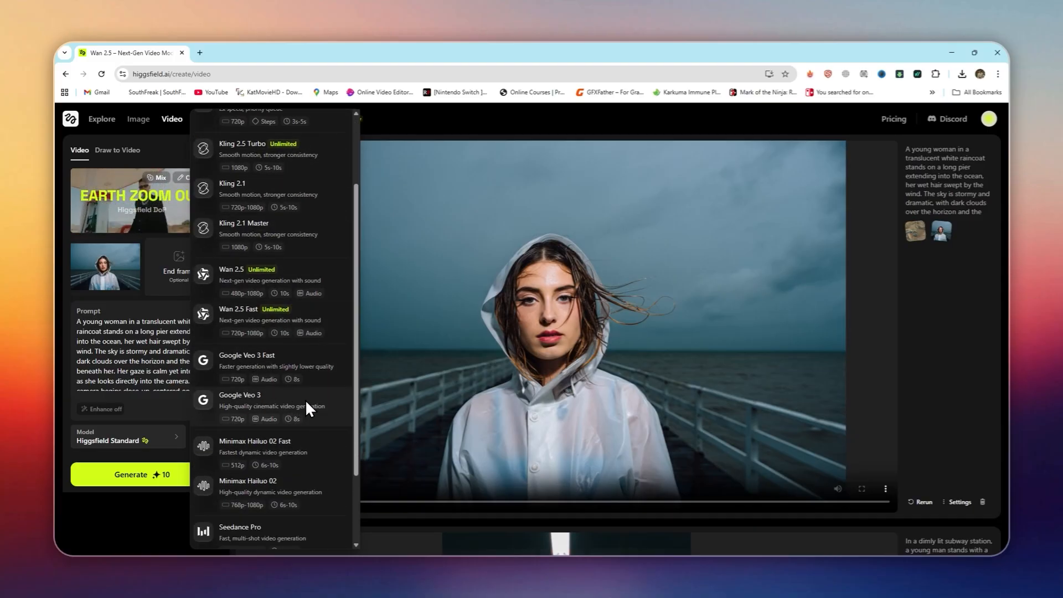
scroll(305, 399, down, 1)
scroll(237, 516, down, 1)
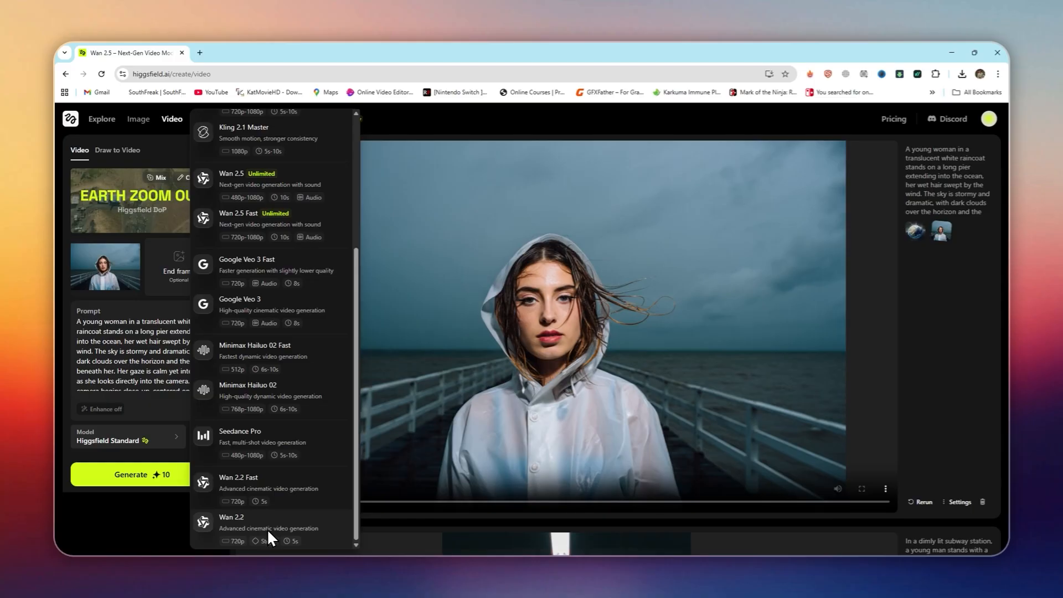
scroll(250, 355, up, 1)
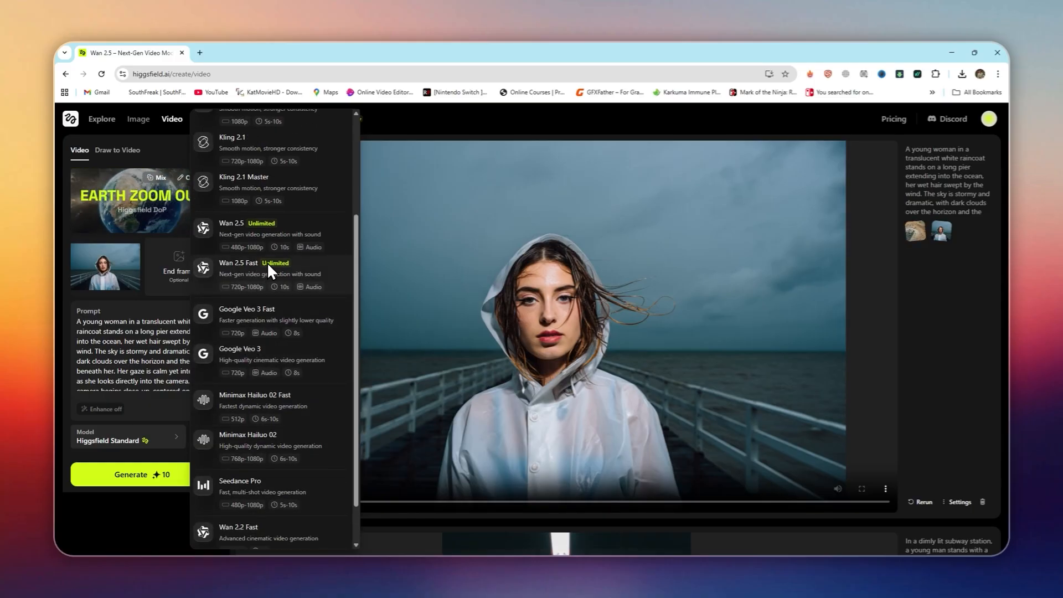
scroll(267, 262, up, 1)
scroll(245, 270, up, 1)
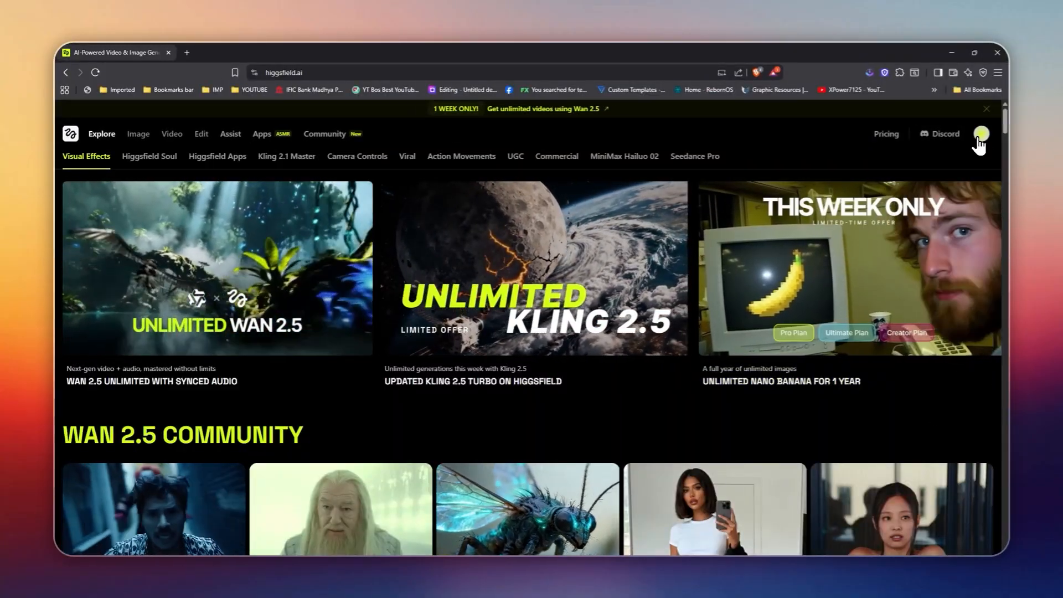
Review the free plan with 0 credits under Manage account and go to Buy credits
click(981, 135)
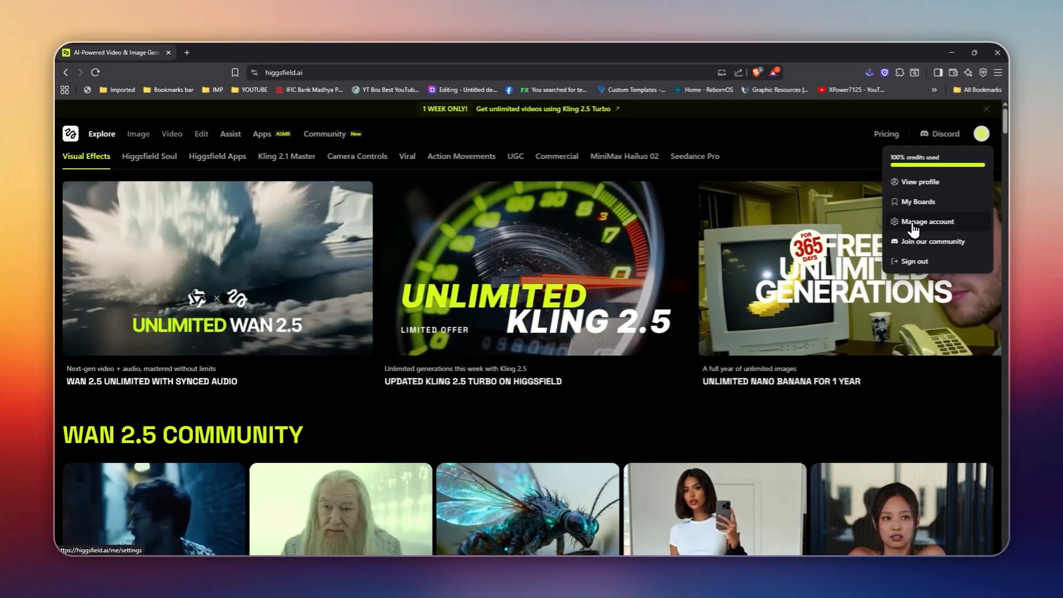
click(914, 223)
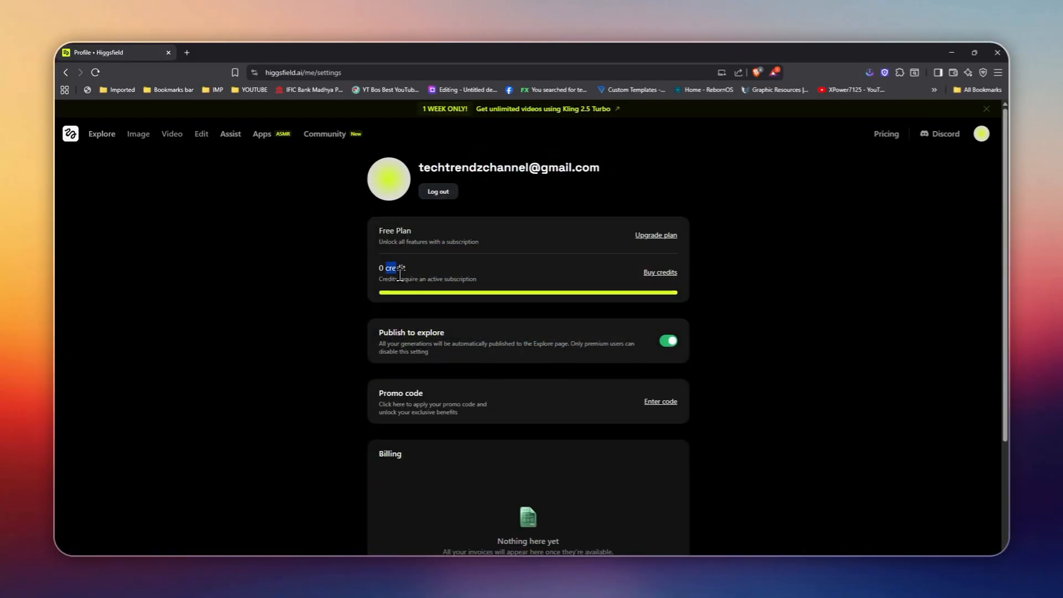
scroll(682, 320, down, 1)
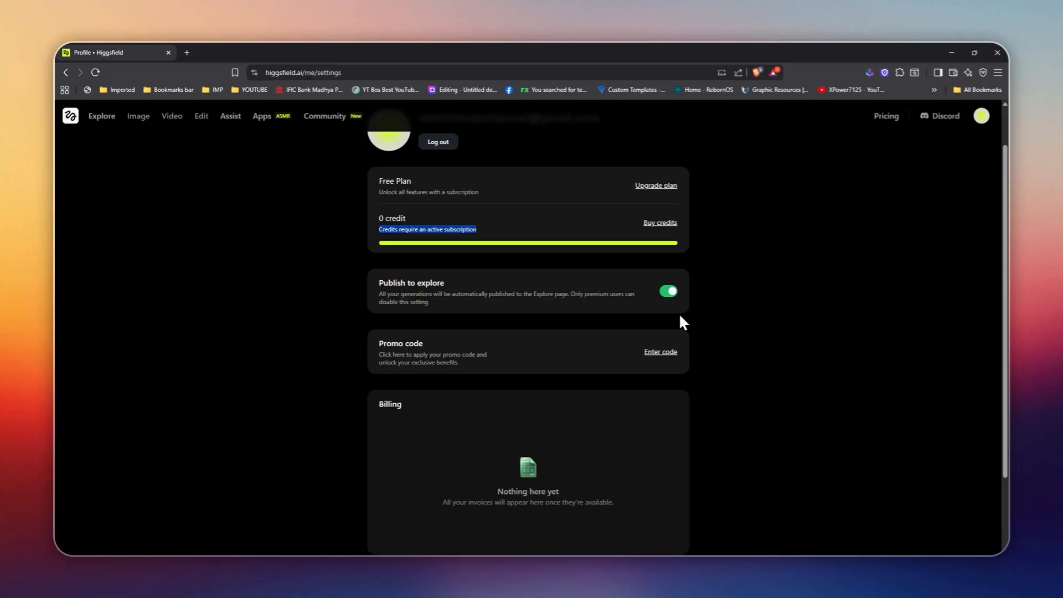
click(647, 229)
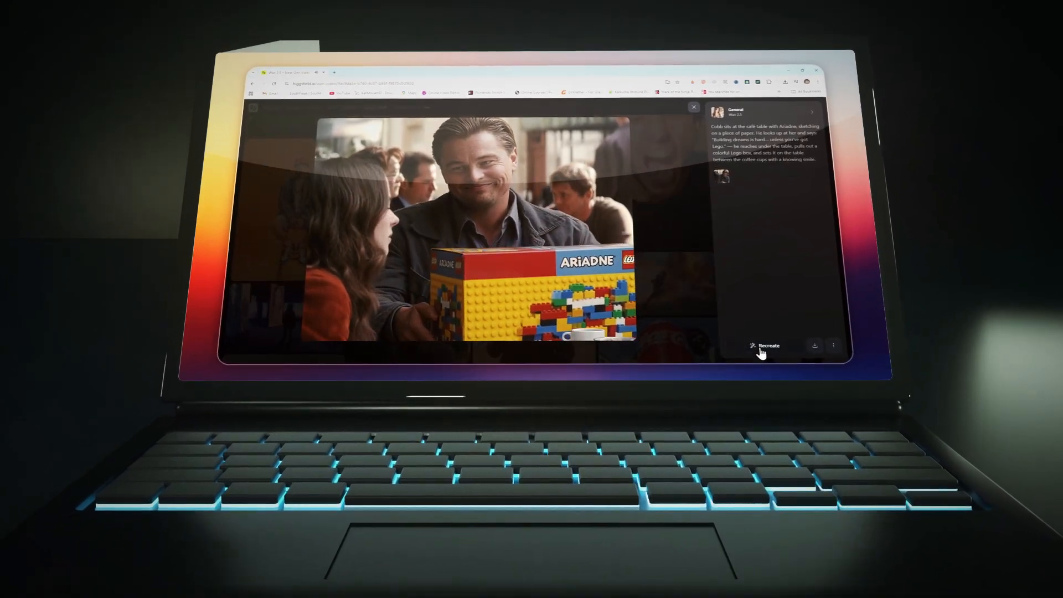
Recreate the café Lego clip, loading its prompt into the Create Video page
click(762, 349)
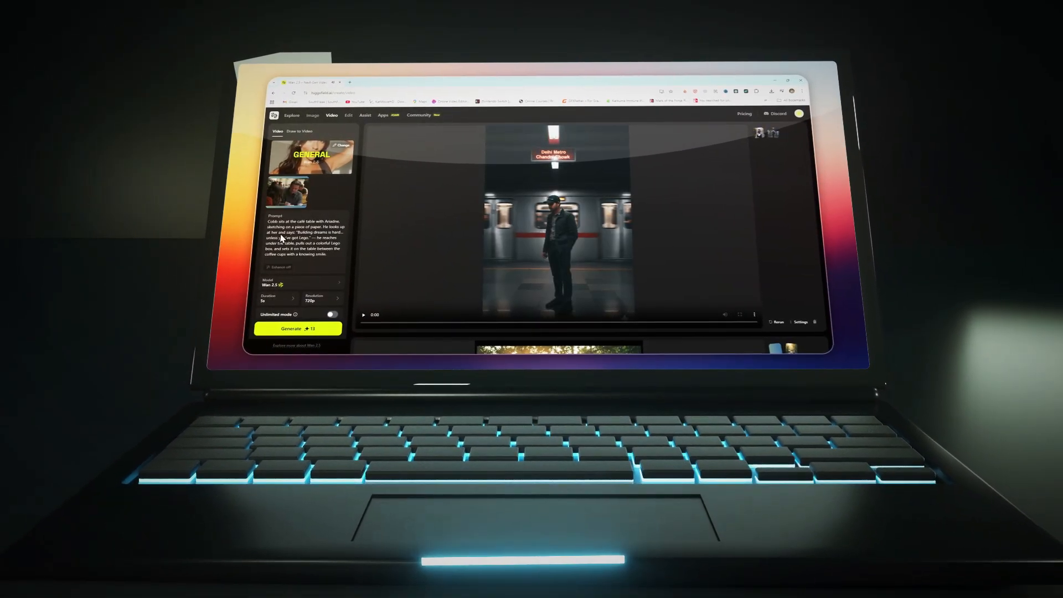